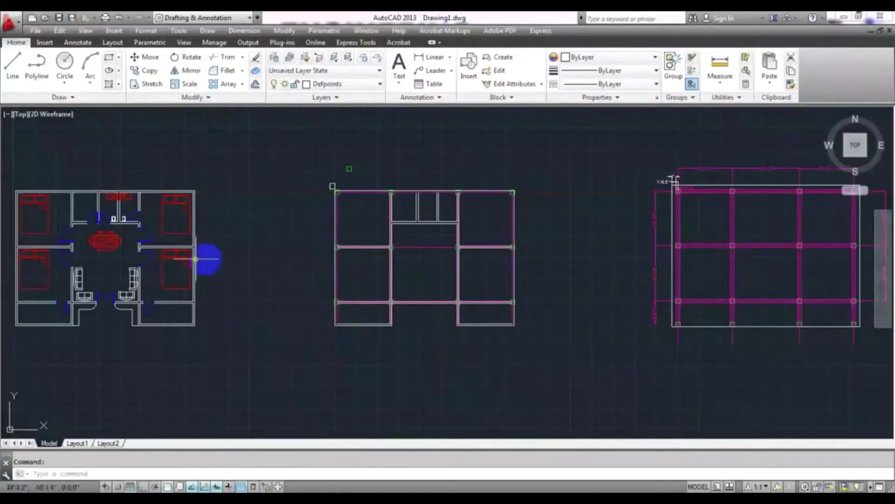
Examine the furnished floor plan, the column layout and the dimensioned beam grid plan in the drawing.
{"action": "scroll", "coordinate": [145, 280], "scroll_direction": "up", "scroll_amount": 3}
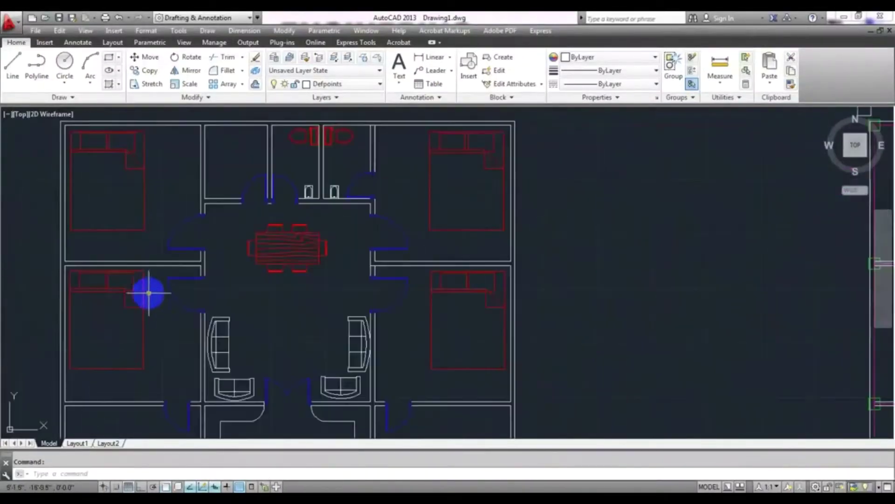
{"action": "scroll", "coordinate": [136, 290], "scroll_direction": "down", "scroll_amount": 3}
{"action": "middle_click_drag", "start_coordinate": [135, 290], "coordinate": [127, 284]}
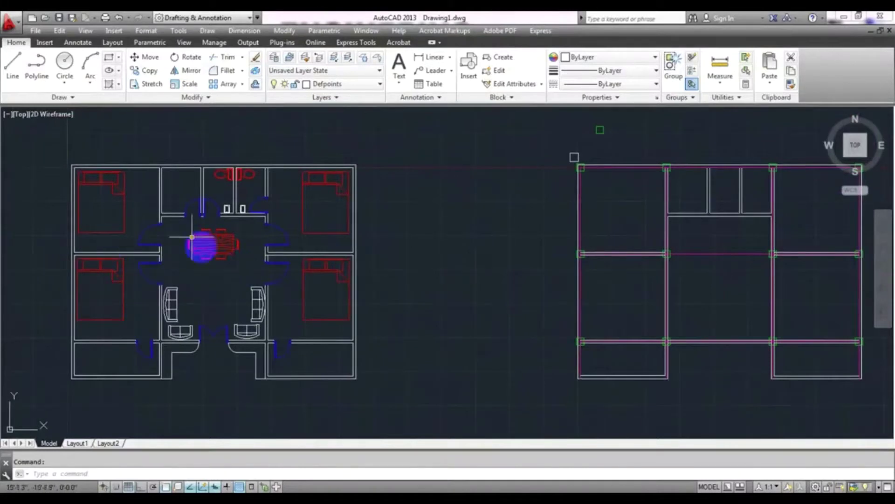
{"action": "scroll", "coordinate": [290, 317], "scroll_direction": "down", "scroll_amount": 2}
{"action": "middle_click_drag", "start_coordinate": [335, 336], "coordinate": [223, 324]}
{"action": "middle_click_drag", "start_coordinate": [580, 345], "coordinate": [270, 365]}
{"action": "scroll", "coordinate": [519, 286], "scroll_direction": "up", "scroll_amount": 2}
{"action": "scroll", "coordinate": [440, 314], "scroll_direction": "up", "scroll_amount": 2}
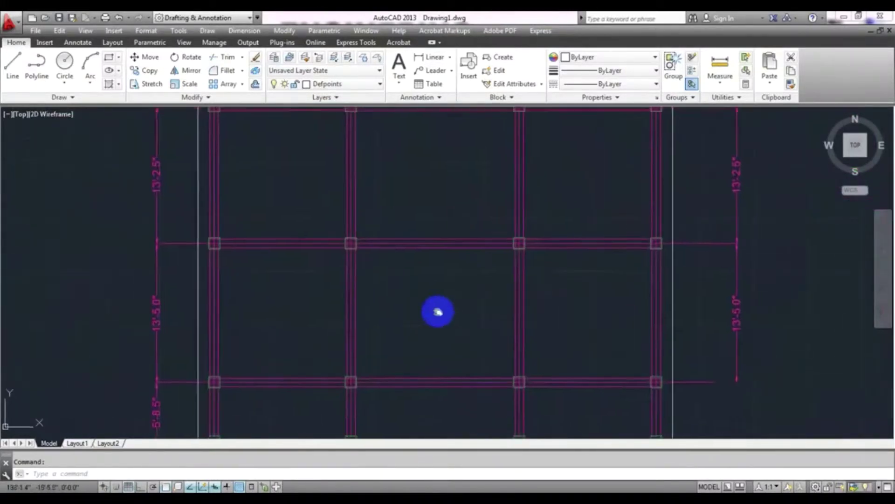
{"action": "scroll", "coordinate": [441, 312], "scroll_direction": "down", "scroll_amount": 2}
{"action": "middle_click_drag", "start_coordinate": [441, 312], "coordinate": [438, 310]}
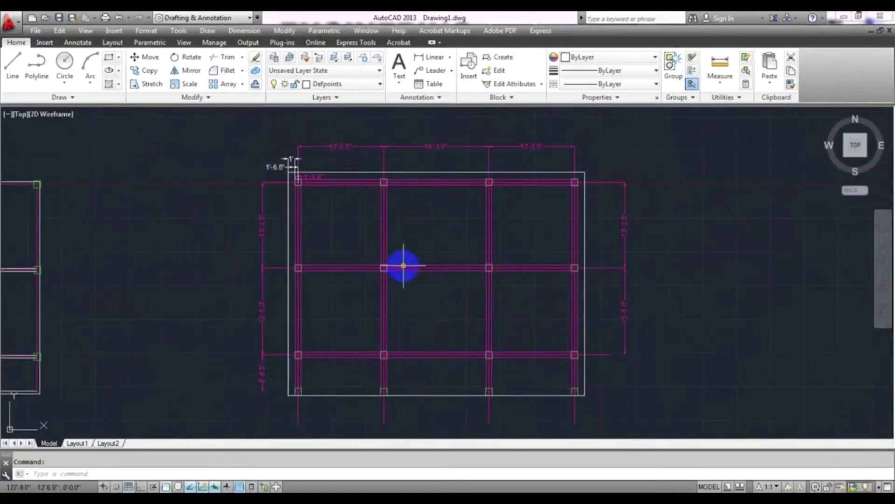
{"action": "middle_click_drag", "start_coordinate": [404, 262], "coordinate": [396, 259]}
{"action": "middle_click_drag", "start_coordinate": [404, 299], "coordinate": [394, 295]}
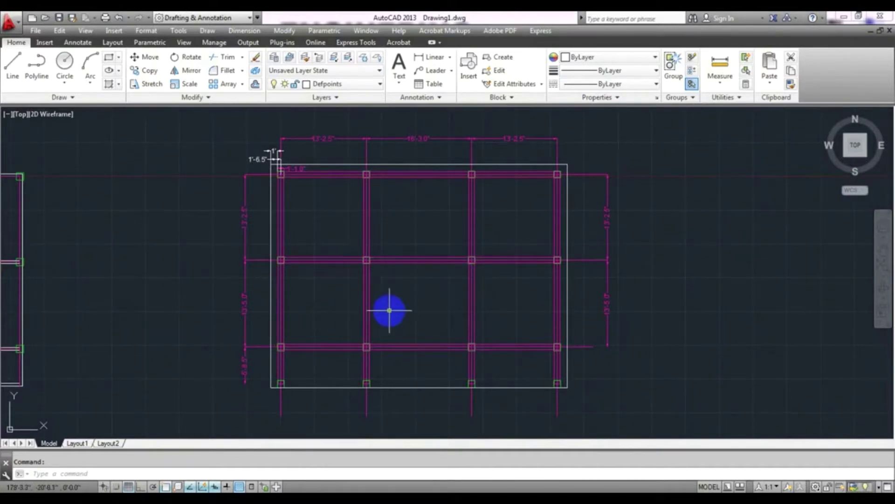
{"action": "middle_click_drag", "start_coordinate": [430, 307], "coordinate": [432, 308]}
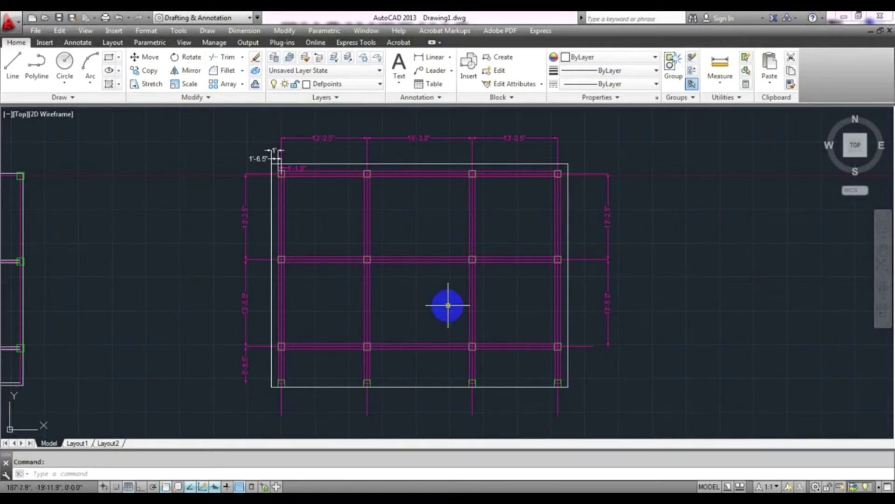
{"action": "middle_click_drag", "start_coordinate": [393, 309], "coordinate": [405, 306]}
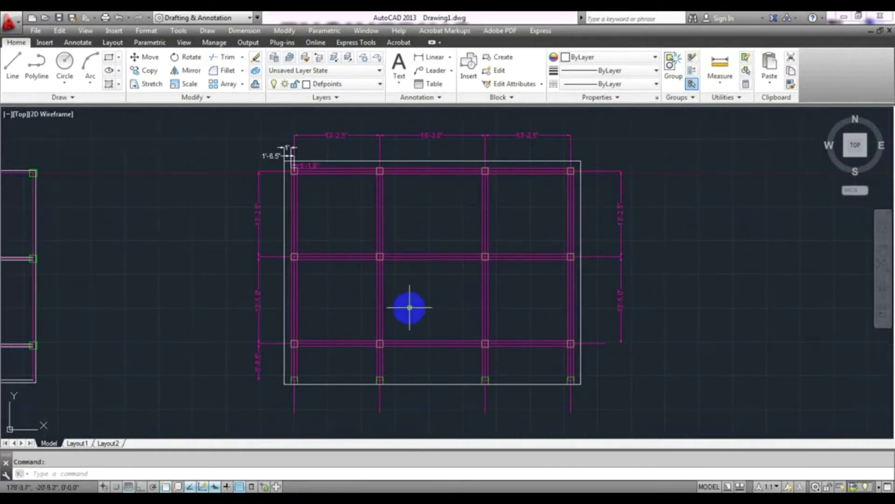
{"action": "scroll", "coordinate": [410, 307], "scroll_direction": "down", "scroll_amount": 2}
{"action": "scroll", "coordinate": [409, 307], "scroll_direction": "up", "scroll_amount": 4}
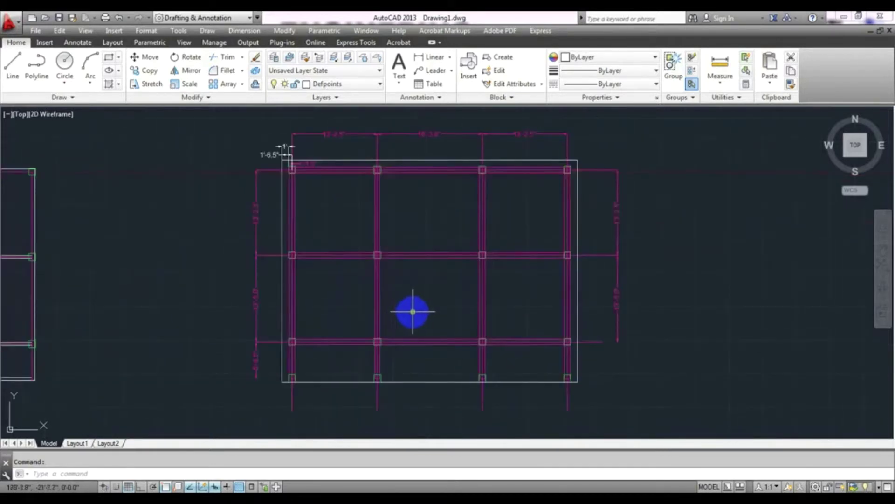
{"action": "middle_click_drag", "start_coordinate": [413, 312], "coordinate": [399, 351]}
{"action": "scroll", "coordinate": [402, 350], "scroll_direction": "down", "scroll_amount": 2}
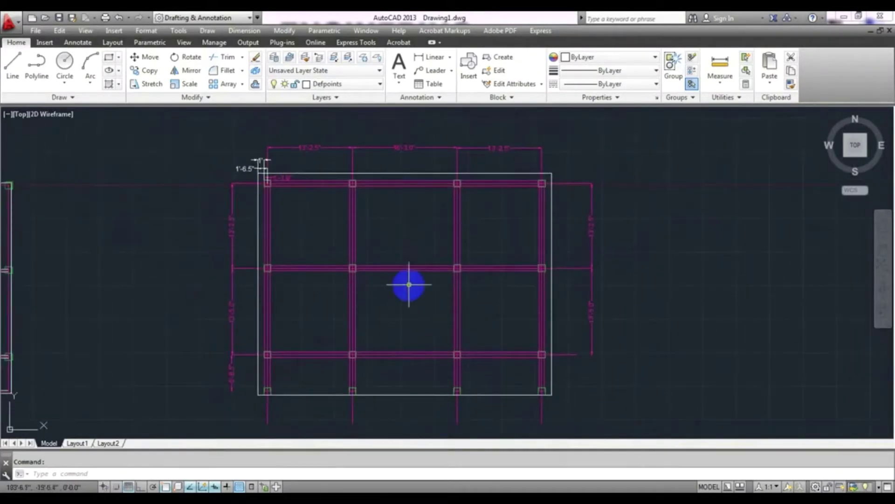
{"action": "middle_click_drag", "start_coordinate": [410, 329], "coordinate": [410, 314]}
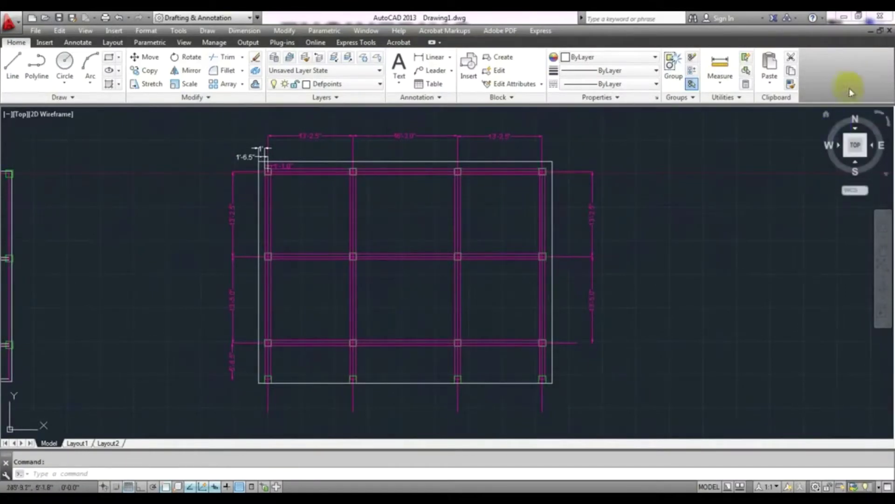
Switch to Tekla Structural Designer and create a new project.
{"action": "left_click", "coordinate": [848, 17]}
{"action": "left_click", "coordinate": [872, 276]}
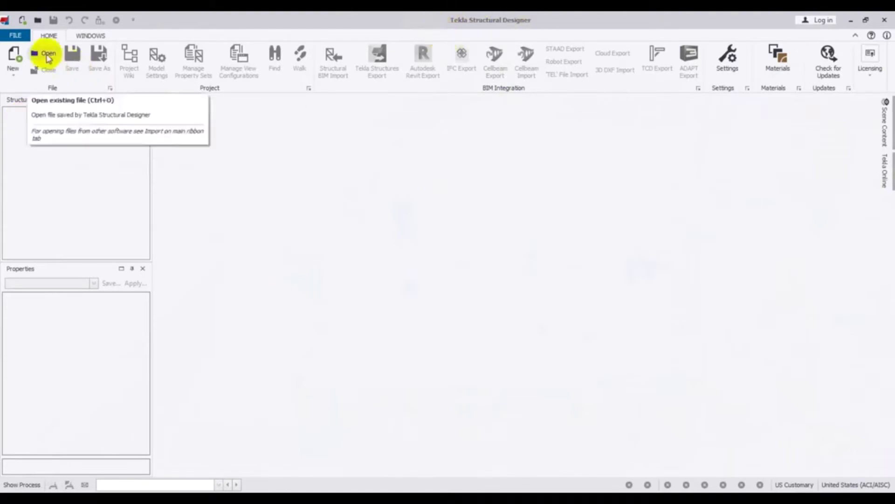
{"action": "left_click", "coordinate": [20, 57]}
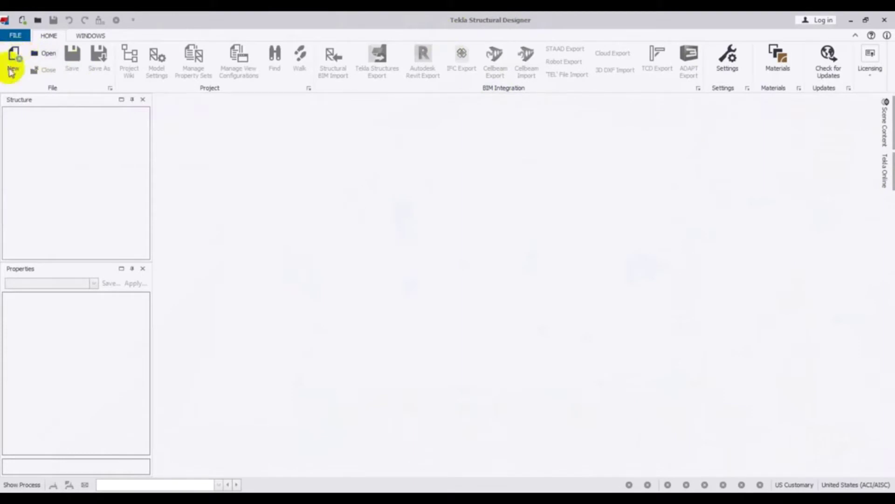
{"action": "left_click", "coordinate": [14, 56]}
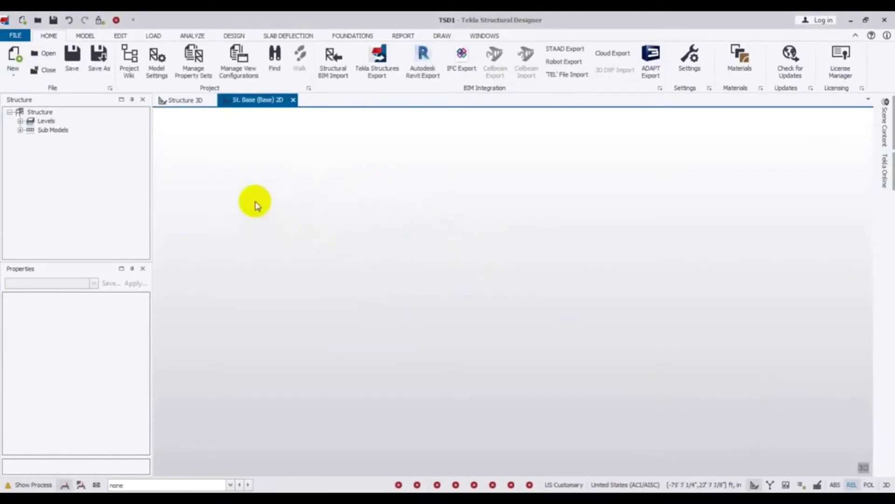
{"action": "left_click", "coordinate": [694, 58]}
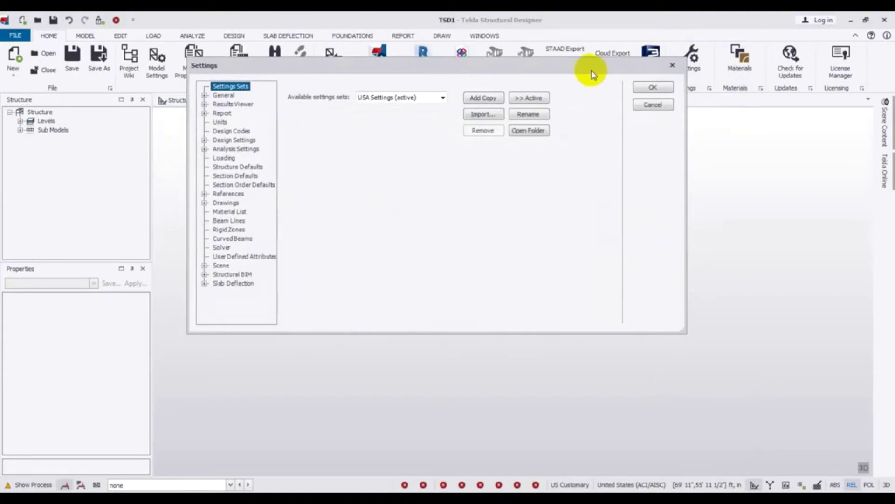
{"action": "left_click_drag", "start_coordinate": [536, 66], "coordinate": [519, 110]}
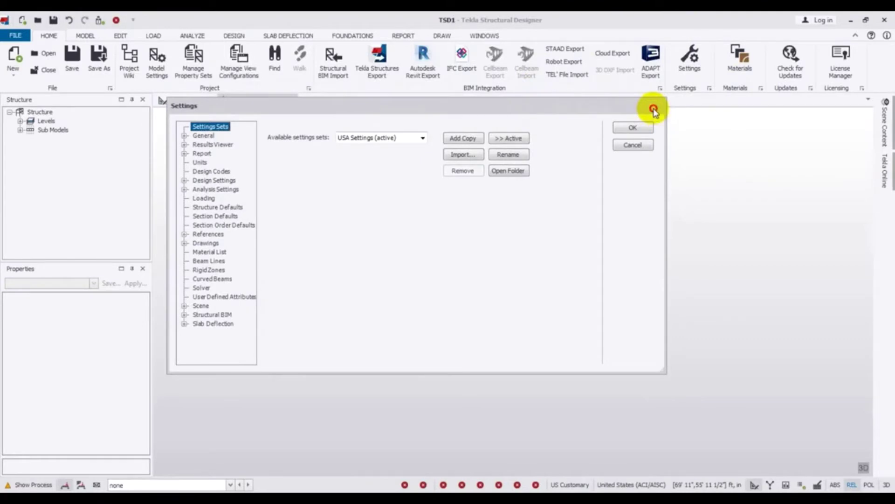
{"action": "left_click", "coordinate": [653, 106]}
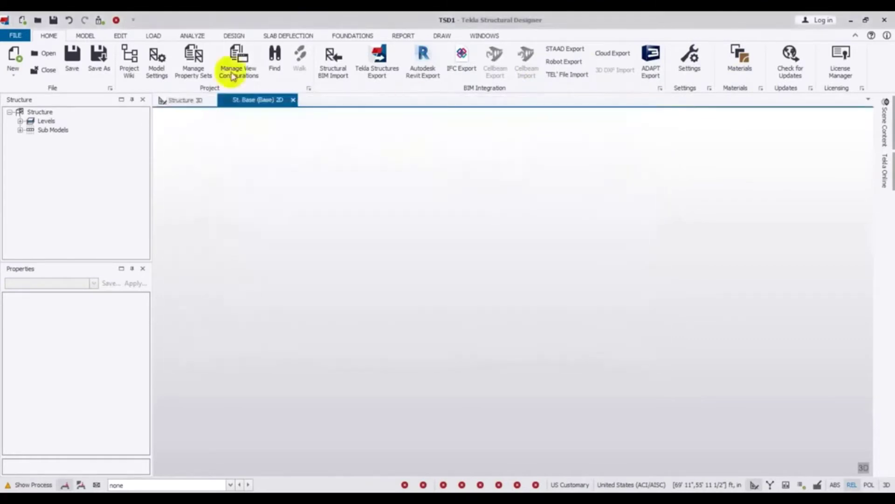
Select United States (ACI/AISC) as the head code in the model's design code settings.
{"action": "left_click", "coordinate": [157, 57]}
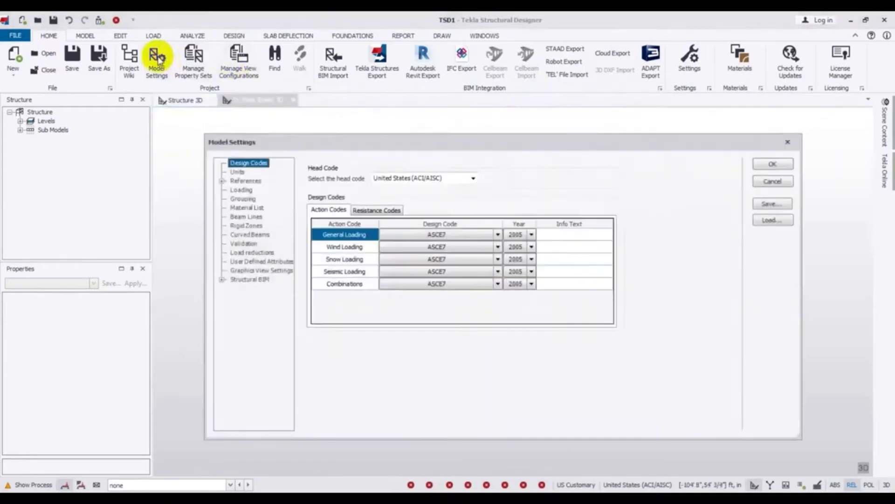
{"action": "left_click_drag", "start_coordinate": [398, 136], "coordinate": [381, 113]}
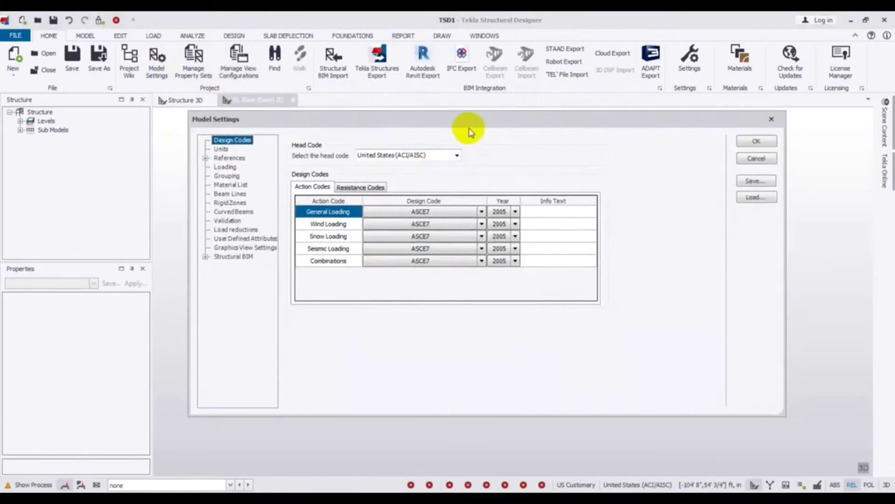
{"action": "left_click_drag", "start_coordinate": [469, 133], "coordinate": [462, 120]}
{"action": "left_click", "coordinate": [450, 143]}
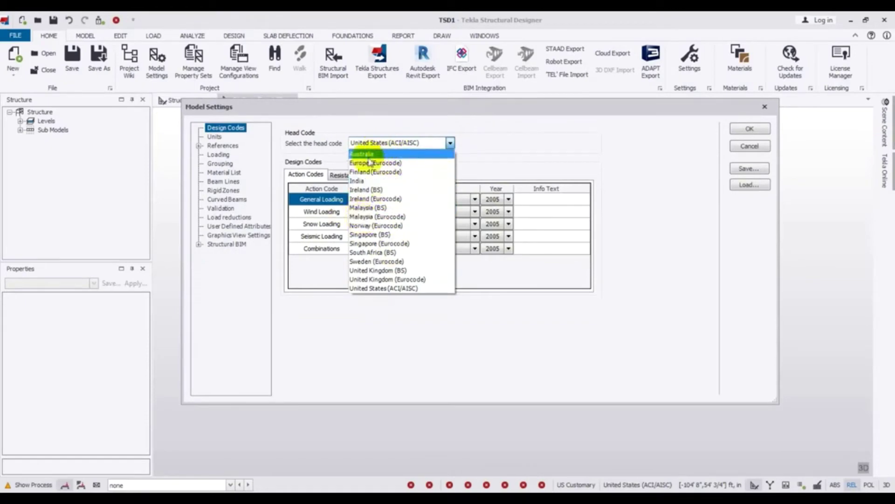
{"action": "left_click", "coordinate": [494, 135]}
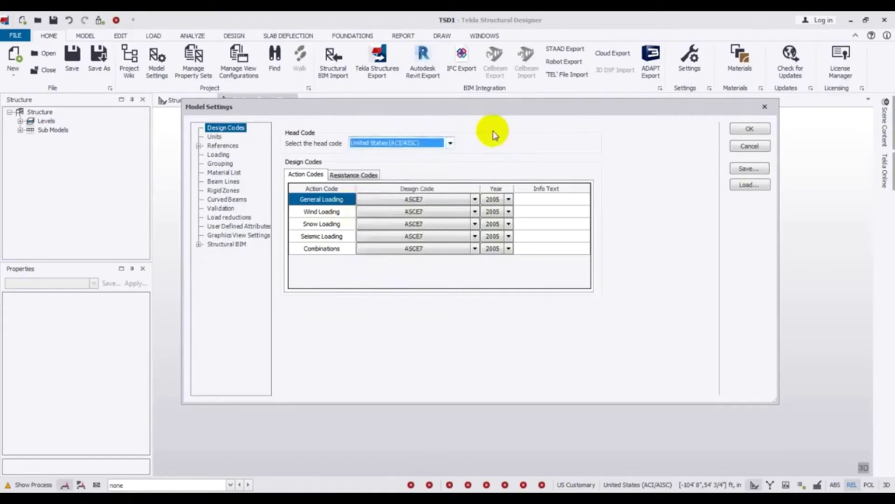
{"action": "left_click", "coordinate": [452, 143]}
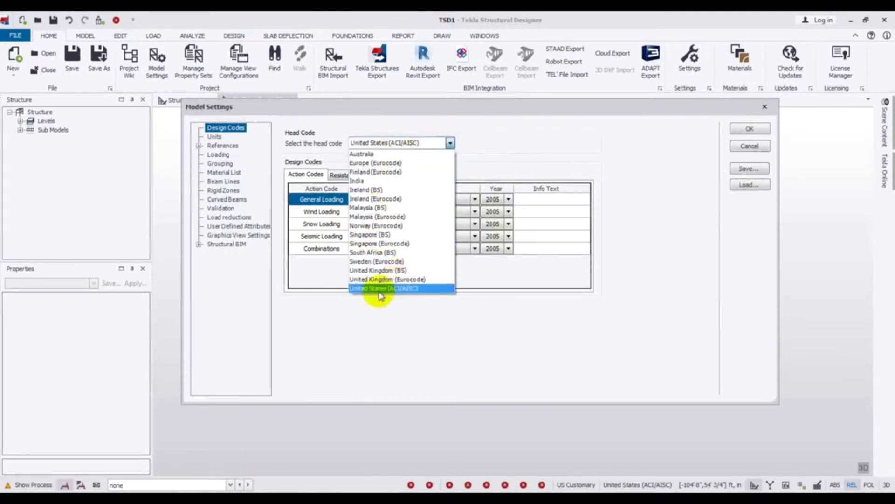
{"action": "left_click", "coordinate": [415, 289]}
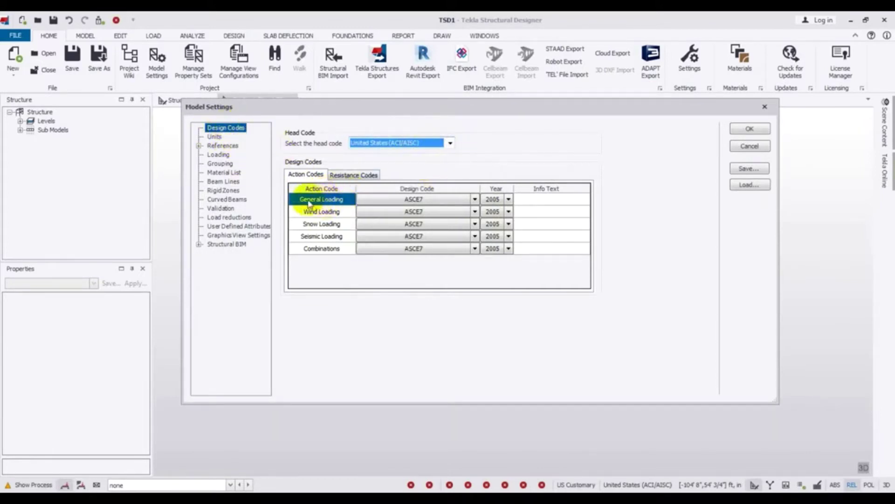
Choose ASCE7, year 2005, as the design code for the General Loading action code.
{"action": "left_click", "coordinate": [470, 202]}
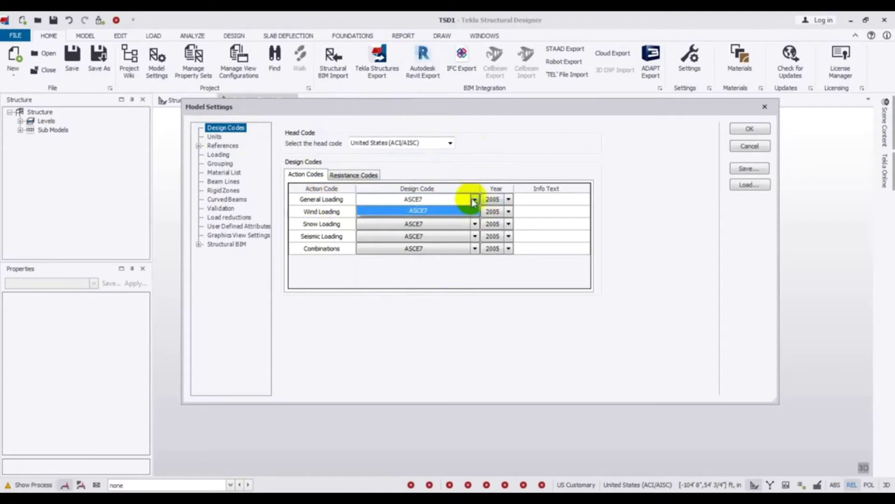
{"action": "left_click", "coordinate": [471, 199]}
{"action": "left_click", "coordinate": [494, 199]}
{"action": "left_click", "coordinate": [508, 200]}
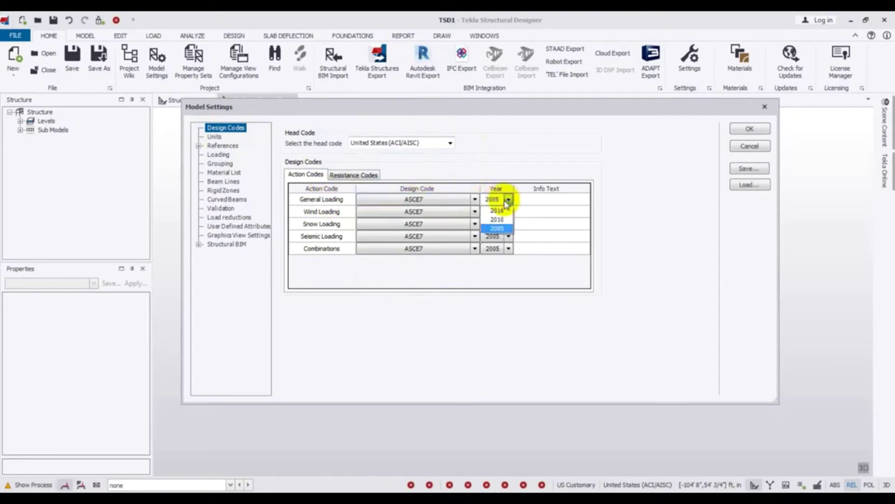
{"action": "left_click", "coordinate": [497, 228]}
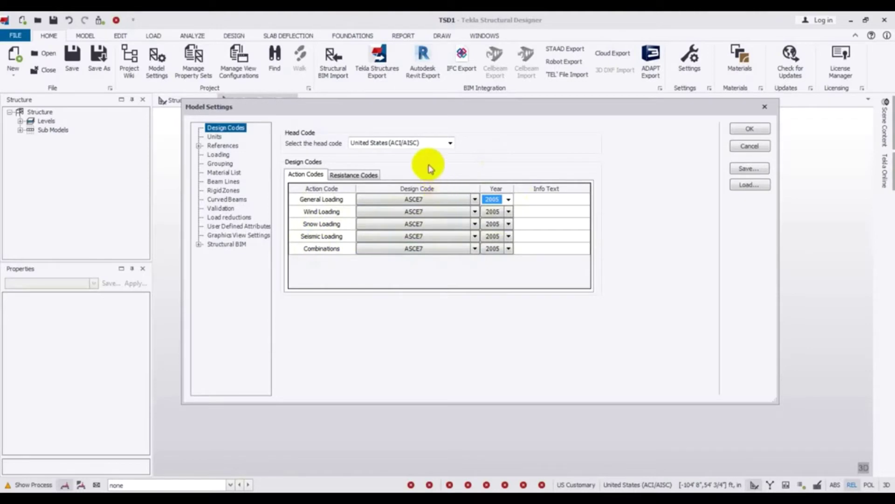
Set the model's unit system to US Customary and apply the model settings.
{"action": "left_click", "coordinate": [214, 136]}
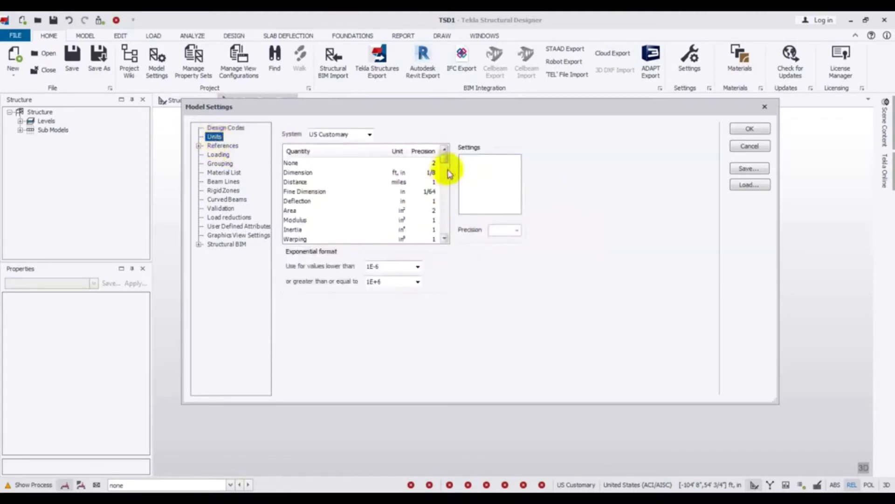
{"action": "mouse_move", "coordinate": [445, 163]}
{"action": "left_mouse_down"}
{"action": "mouse_move", "coordinate": [441, 242]}
{"action": "mouse_move", "coordinate": [452, 156]}
{"action": "left_mouse_up"}
{"action": "left_click", "coordinate": [370, 134]}
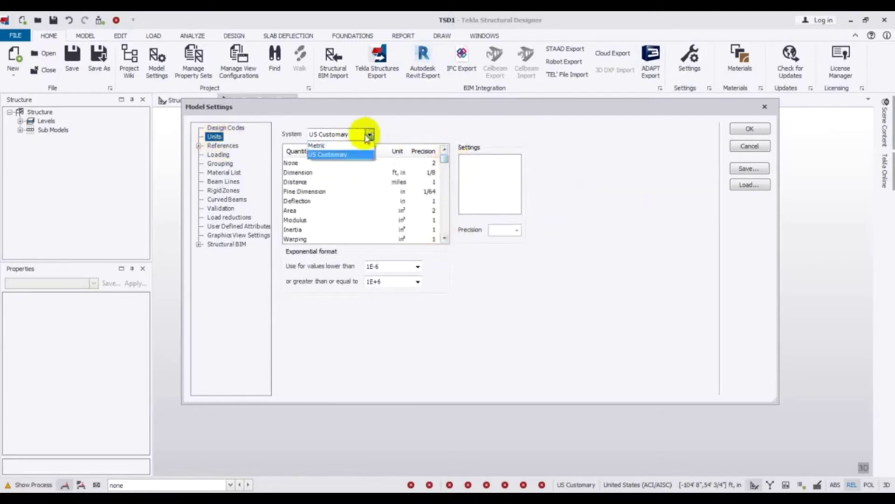
{"action": "left_click", "coordinate": [333, 148]}
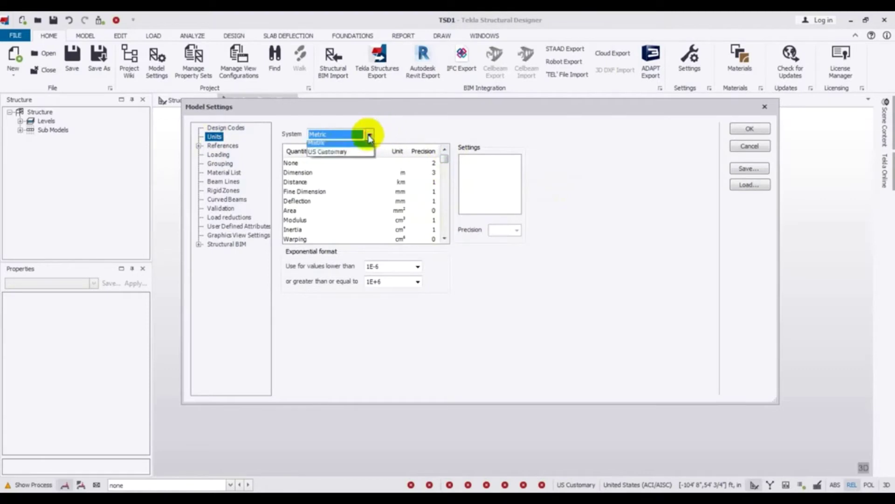
{"action": "left_click", "coordinate": [325, 156]}
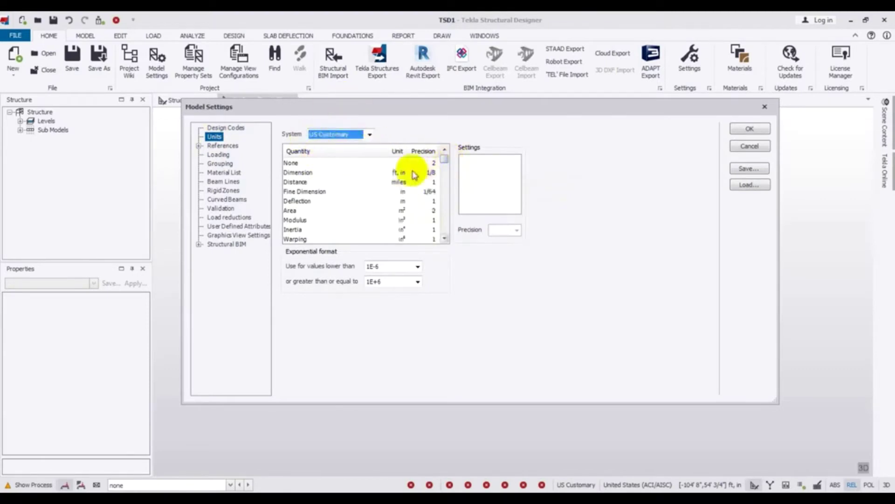
{"action": "left_click_drag", "start_coordinate": [442, 159], "coordinate": [458, 140]}
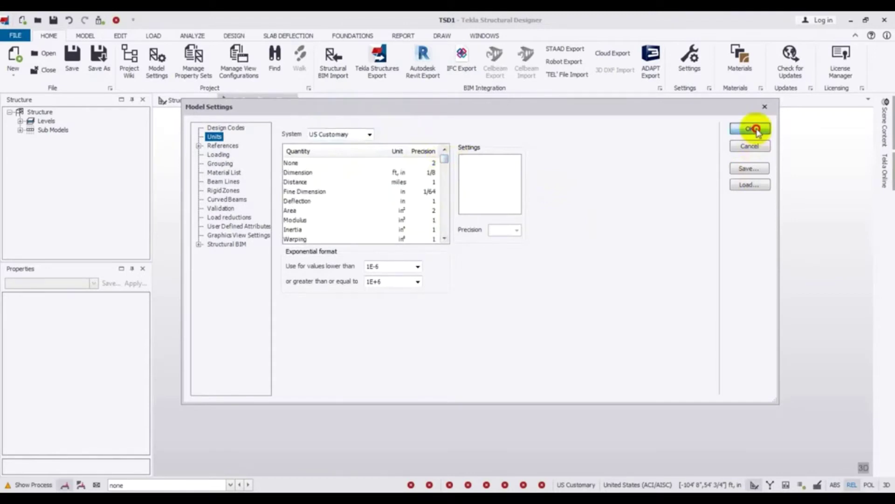
{"action": "left_click", "coordinate": [752, 128]}
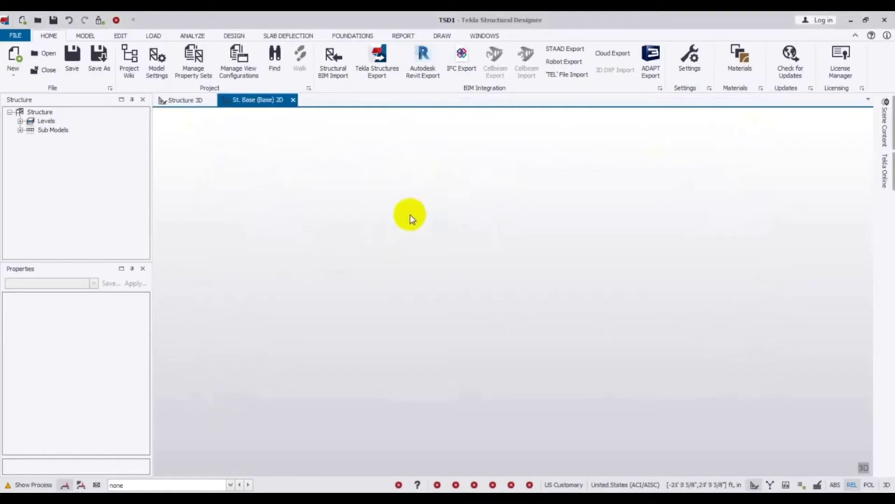
Open the Sections page of the materials database to review its unit system, head code and material.
{"action": "left_click", "coordinate": [745, 63]}
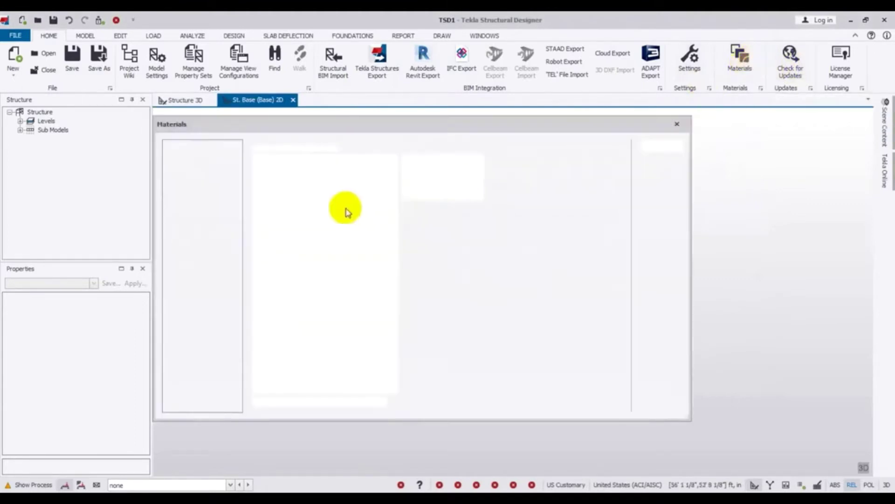
{"action": "left_click_drag", "start_coordinate": [373, 123], "coordinate": [386, 123]}
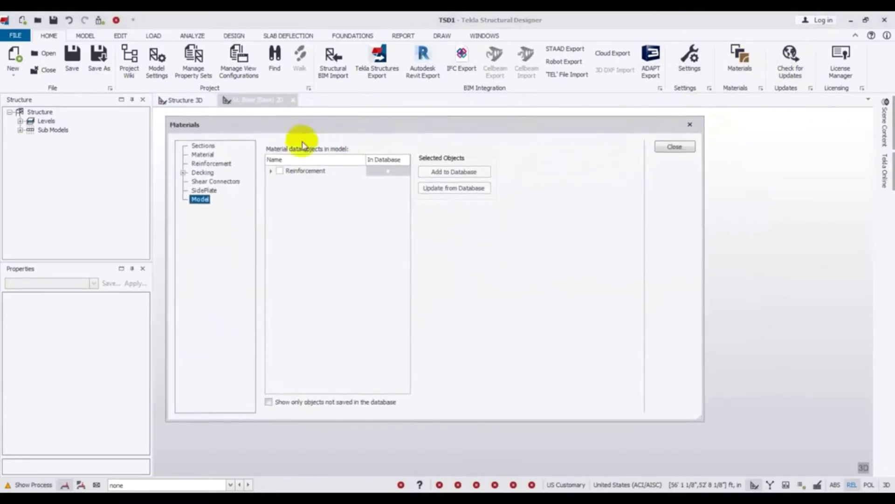
{"action": "left_click", "coordinate": [203, 146]}
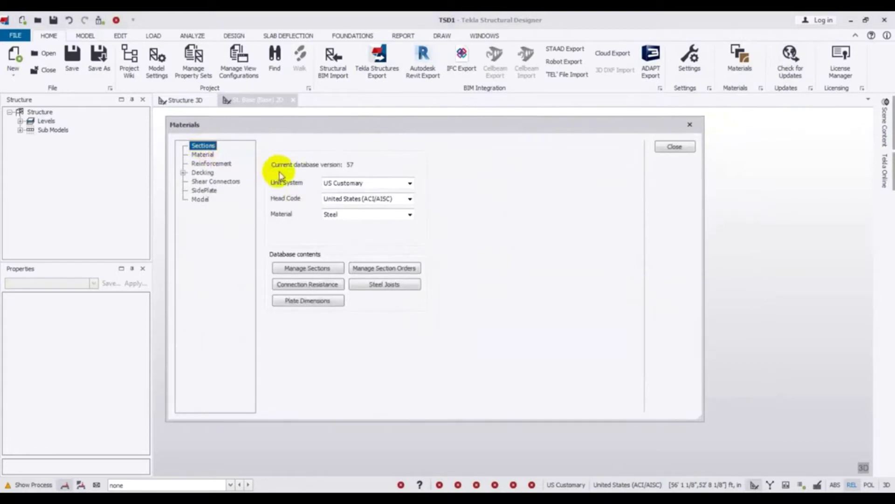
{"action": "left_click_drag", "start_coordinate": [375, 127], "coordinate": [376, 97]}
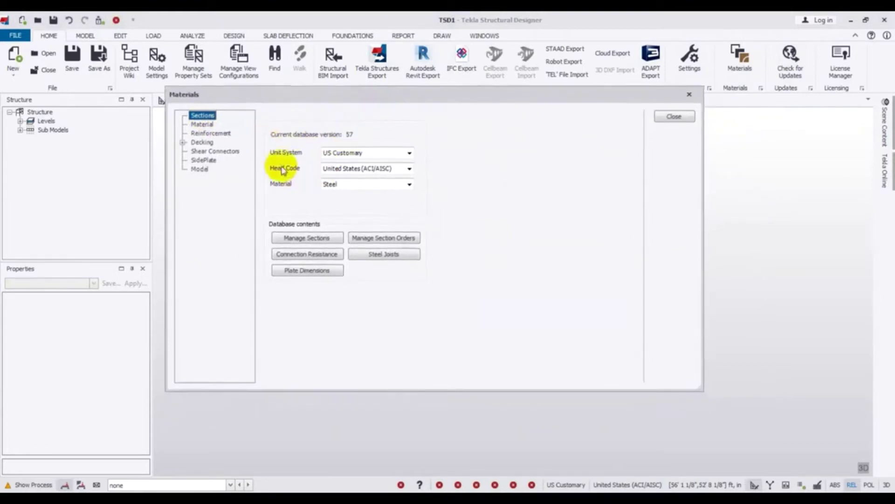
Set the section database to US Customary units, United States (ACI/AISC) head code and Concrete material.
{"action": "left_click", "coordinate": [354, 157]}
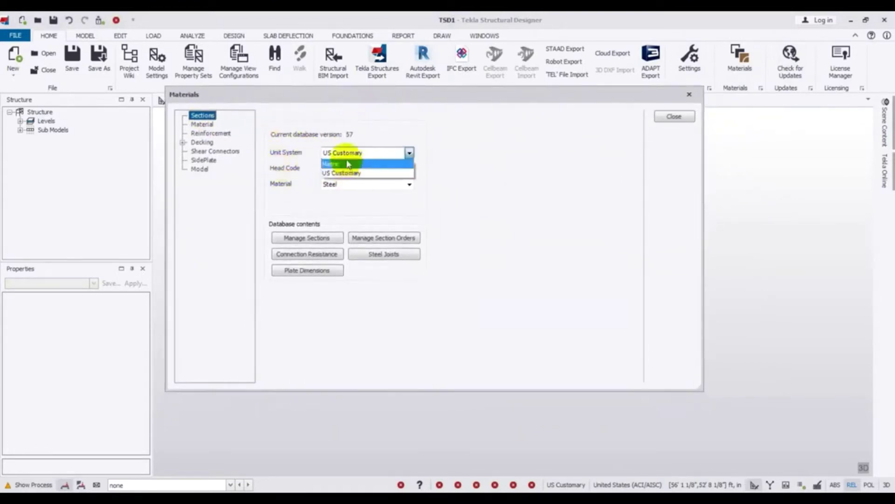
{"action": "left_click", "coordinate": [353, 176]}
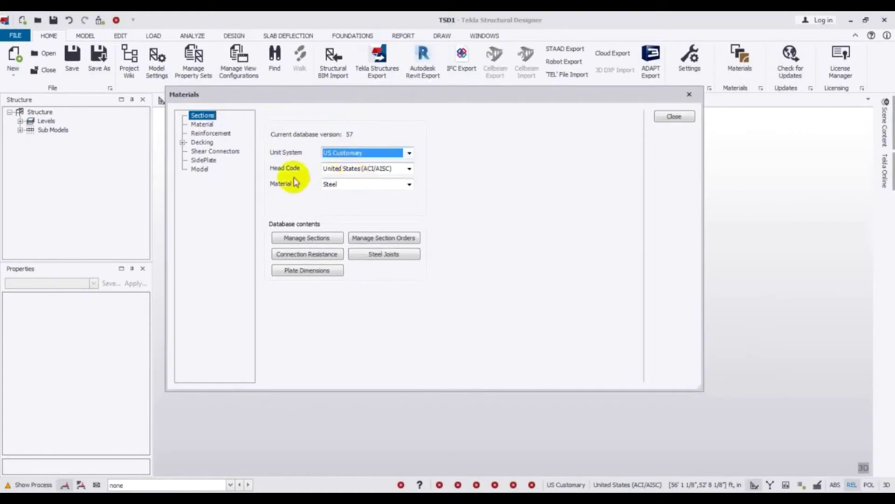
{"action": "left_click", "coordinate": [381, 169]}
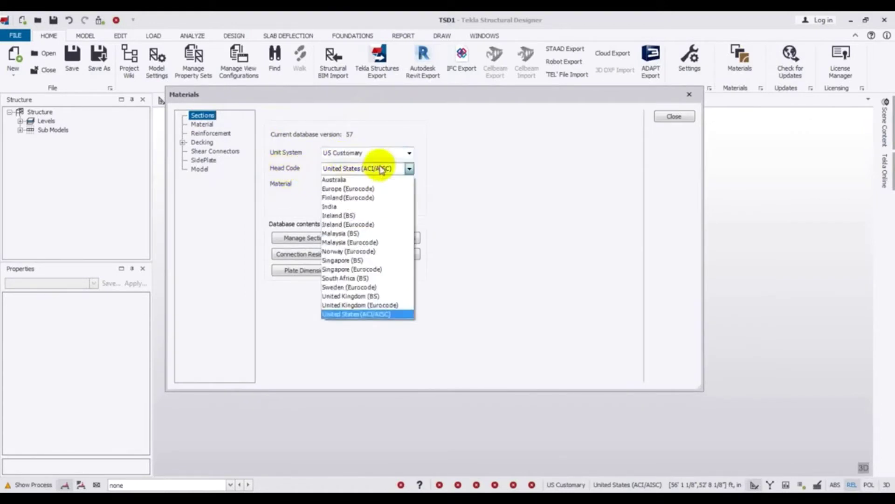
{"action": "left_click", "coordinate": [344, 315]}
{"action": "left_click", "coordinate": [373, 186]}
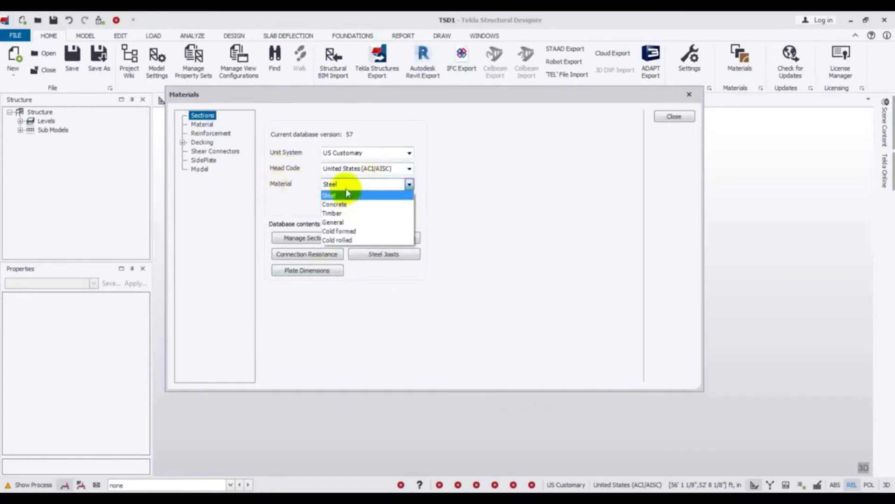
{"action": "left_click", "coordinate": [357, 205]}
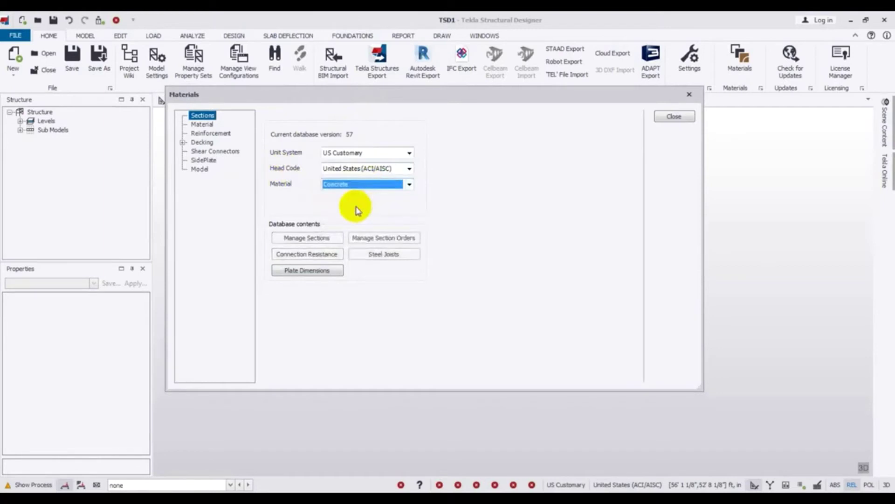
For the database's material grades, choose Concrete as the material type and Normal as the concrete type.
{"action": "left_click", "coordinate": [202, 124]}
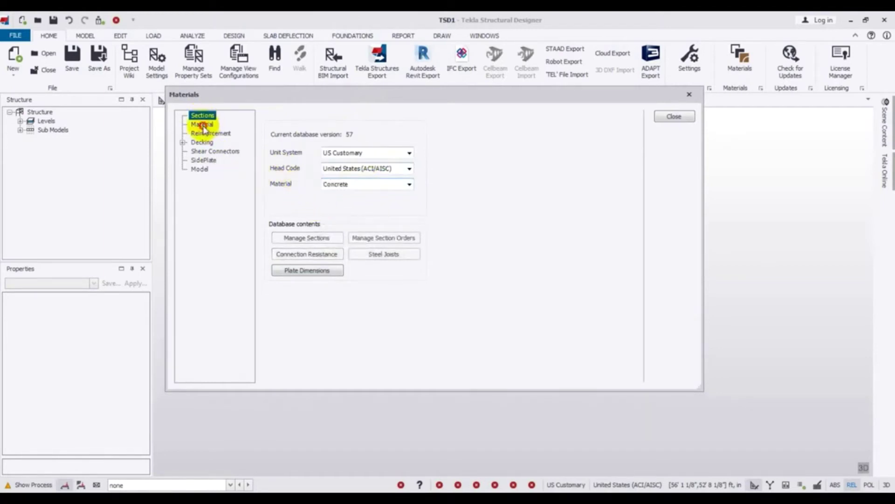
{"action": "left_click", "coordinate": [408, 174]}
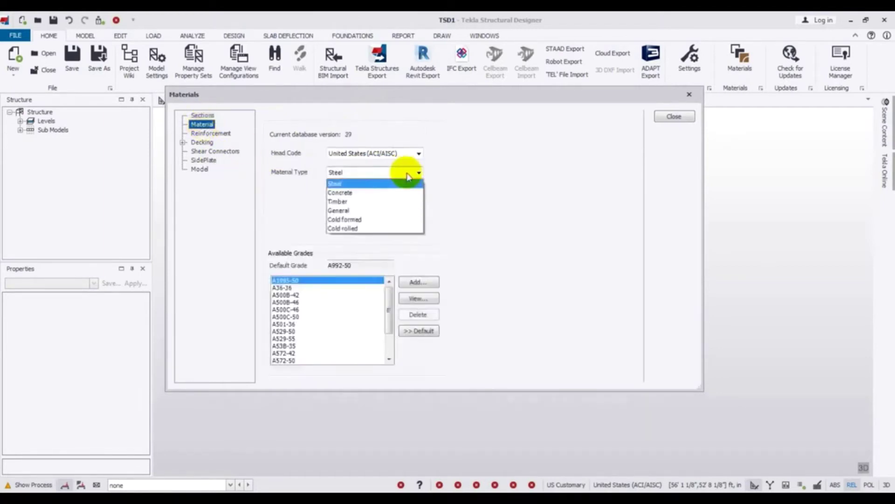
{"action": "left_click", "coordinate": [355, 193]}
{"action": "left_click", "coordinate": [354, 192]}
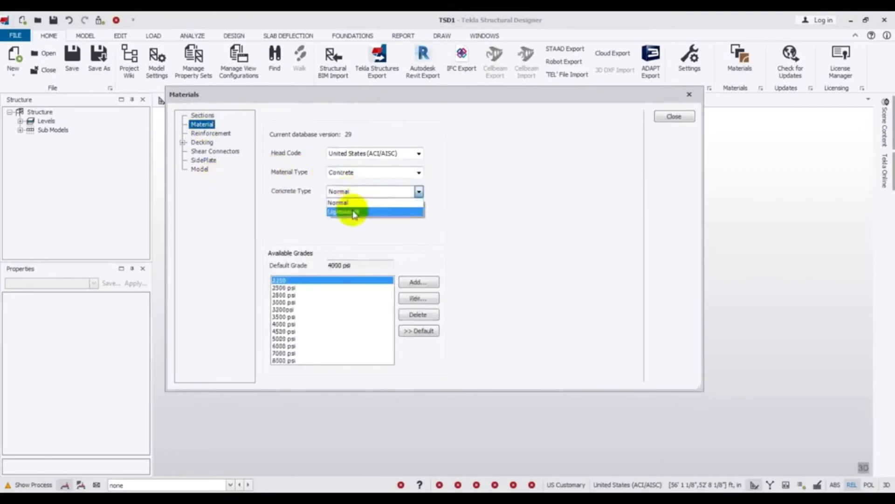
{"action": "left_click", "coordinate": [351, 204]}
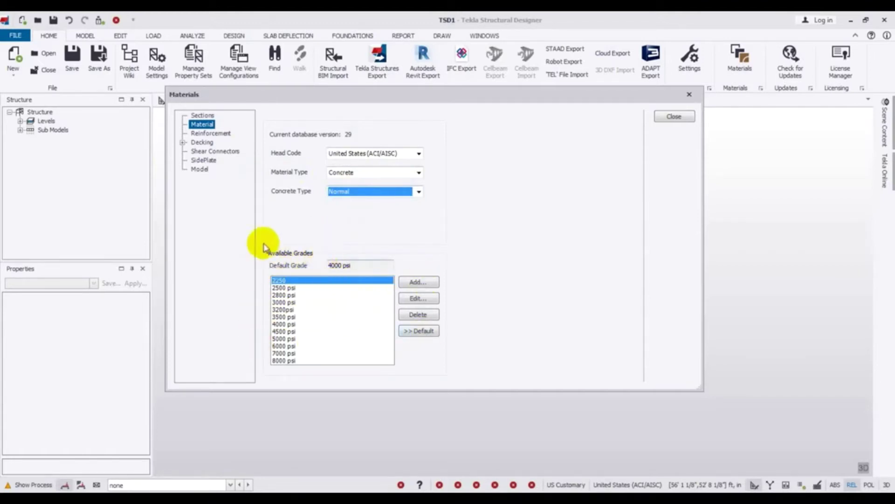
Review the default concrete grade, the properties of the 2800 psi grade and the form for adding a new grade.
{"action": "left_click", "coordinate": [359, 264]}
{"action": "left_click_drag", "start_coordinate": [359, 264], "coordinate": [336, 244]}
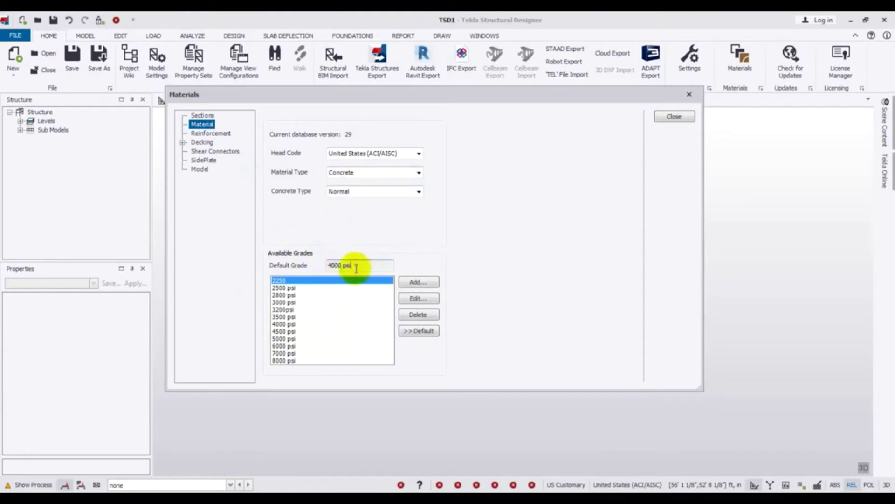
{"action": "left_click", "coordinate": [283, 296]}
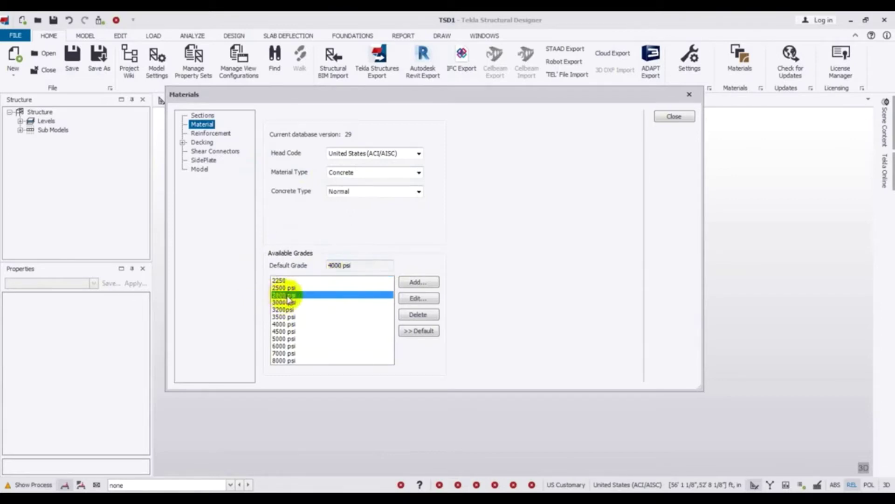
{"action": "double_click", "coordinate": [285, 295]}
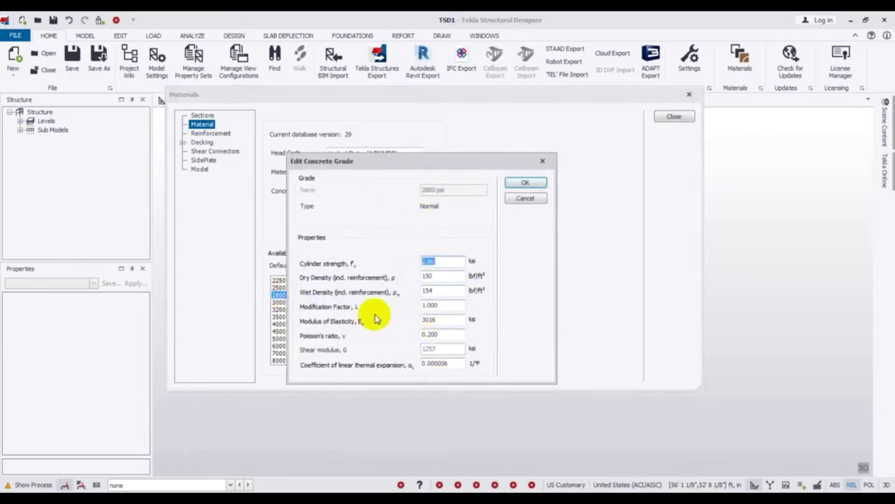
{"action": "left_click", "coordinate": [524, 183]}
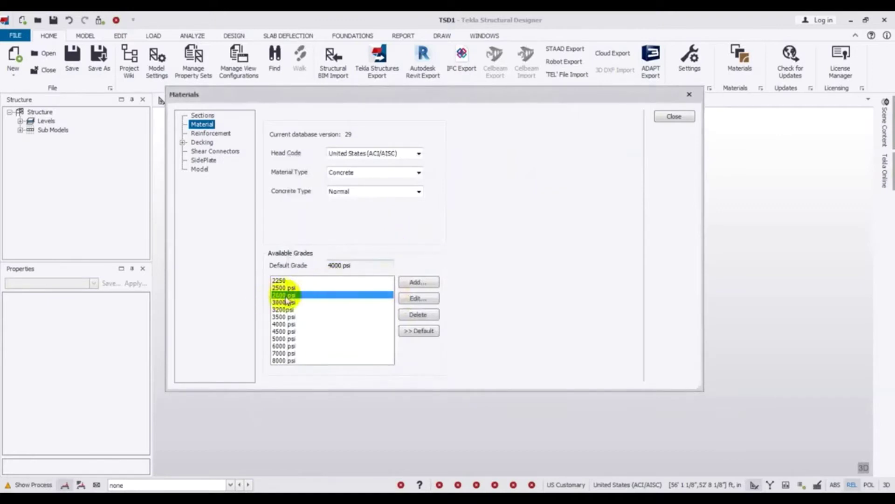
{"action": "left_click", "coordinate": [419, 281]}
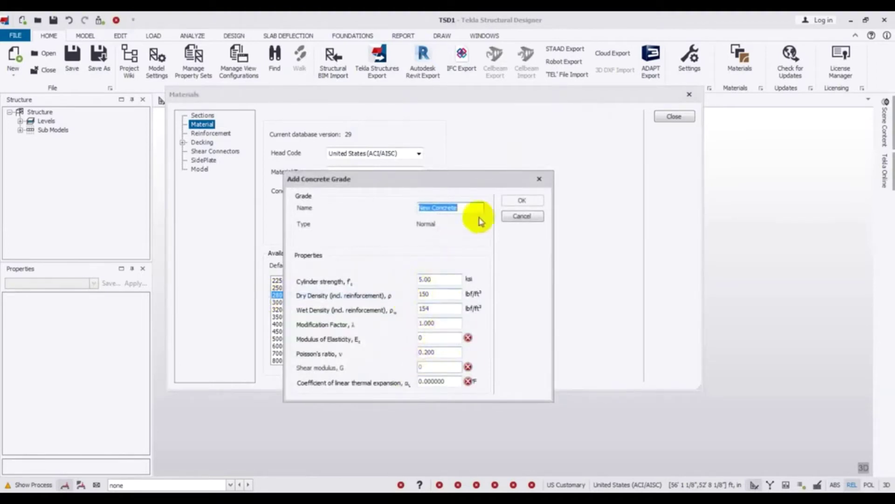
{"action": "left_click", "coordinate": [524, 217]}
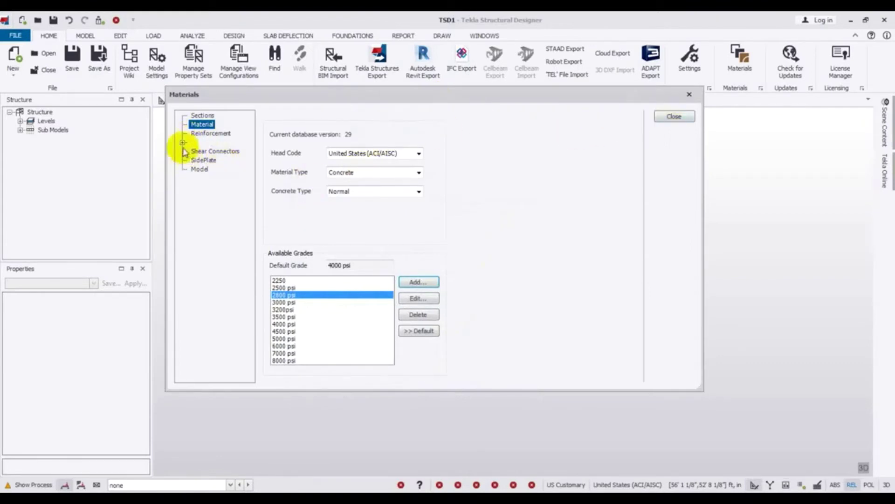
Open the reinforcement data of the materials database and choose USA as the country.
{"action": "left_click", "coordinate": [217, 134]}
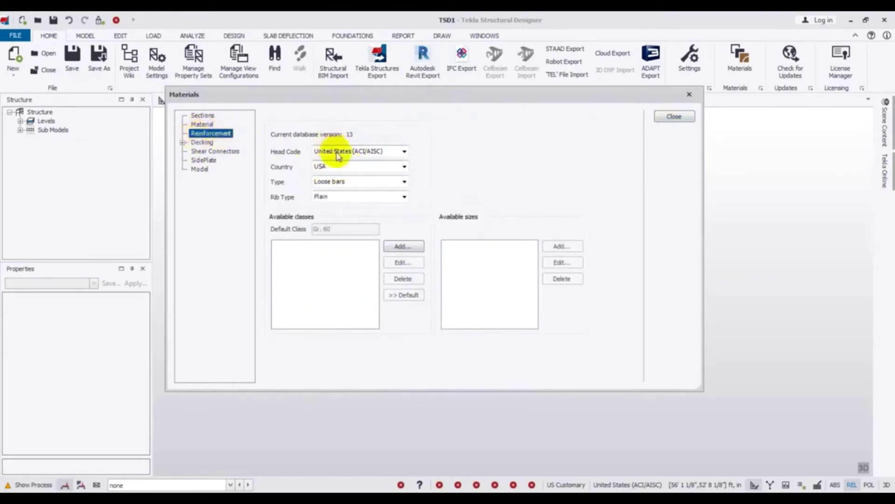
{"action": "left_click", "coordinate": [349, 167]}
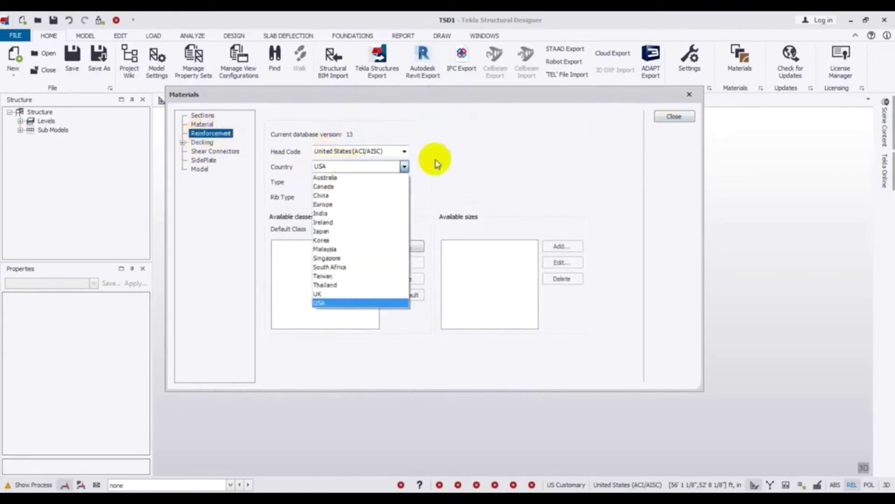
{"action": "left_click", "coordinate": [394, 157]}
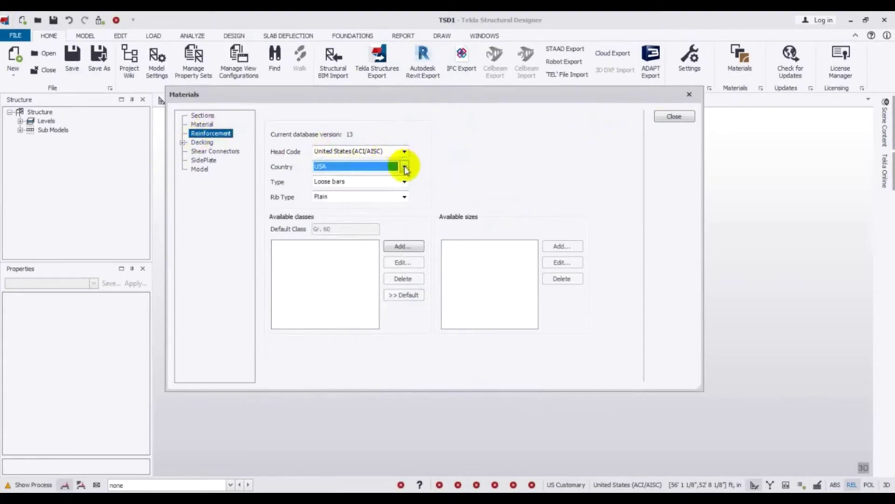
{"action": "left_click", "coordinate": [405, 167]}
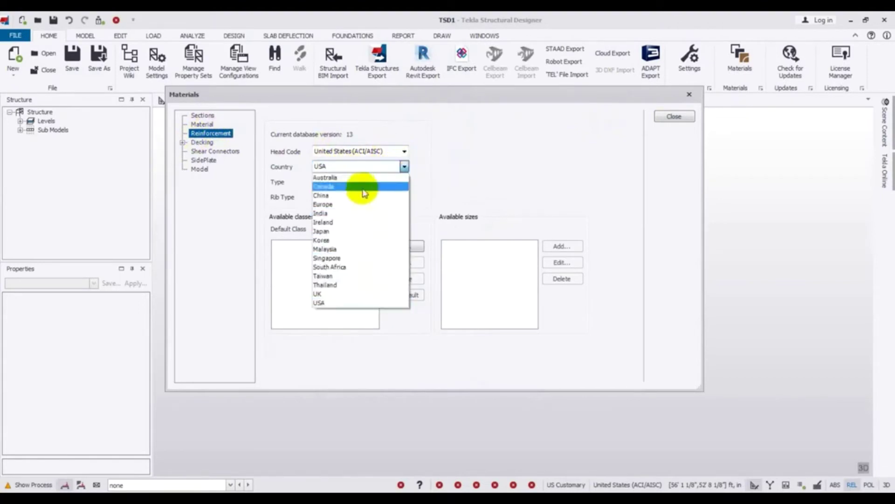
{"action": "left_click", "coordinate": [359, 303]}
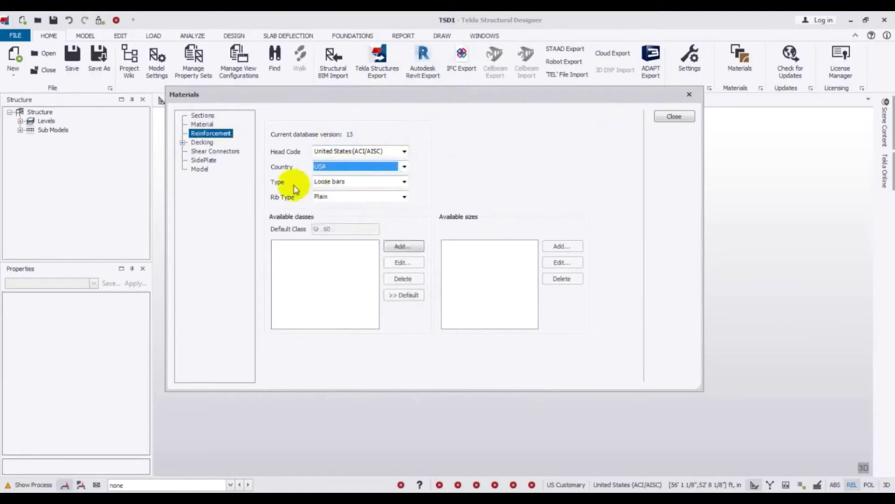
Set the reinforcement type to Loose bars with Deformed ribs and select the Gr. 60 class.
{"action": "left_click", "coordinate": [327, 181]}
{"action": "left_click", "coordinate": [337, 193]}
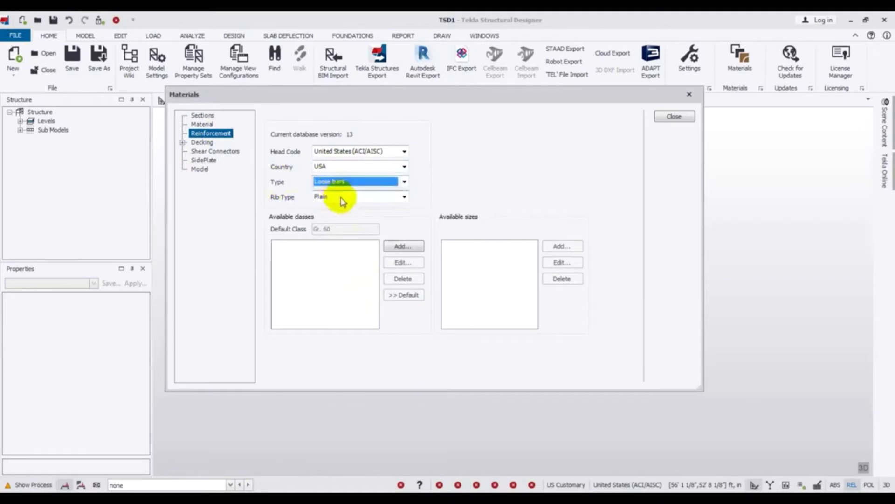
{"action": "left_click", "coordinate": [339, 197]}
{"action": "left_click", "coordinate": [337, 217]}
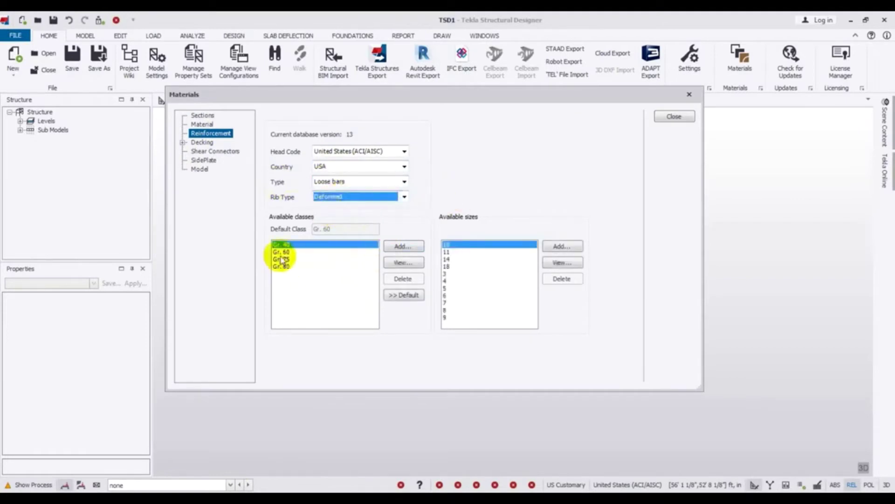
{"action": "left_click", "coordinate": [295, 252]}
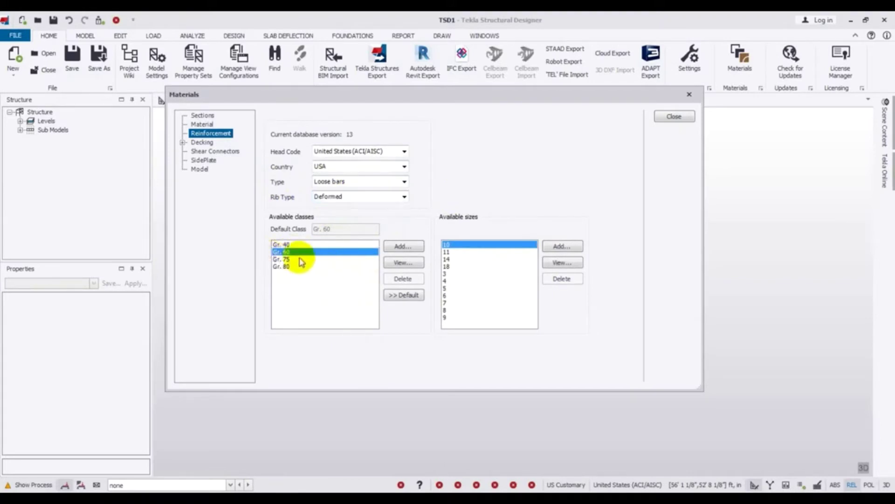
Add the model's Reinforcement data objects to the materials database and update them from the database.
{"action": "left_click", "coordinate": [200, 169]}
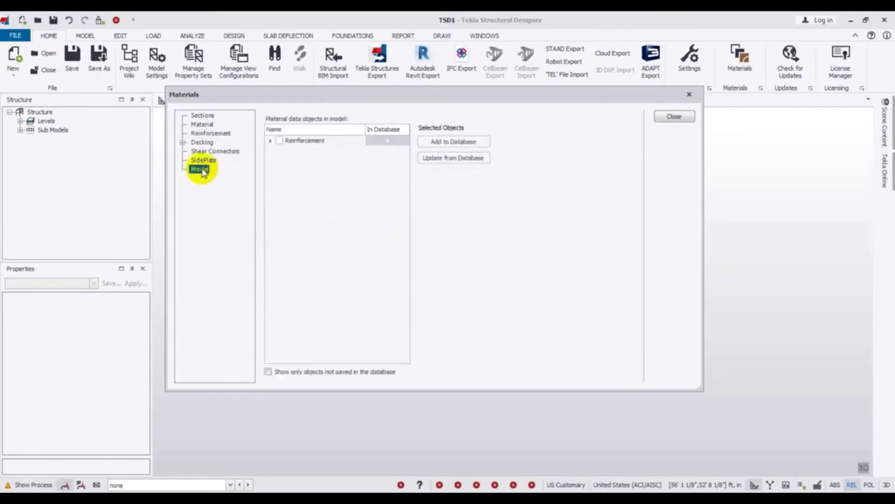
{"action": "left_click", "coordinate": [279, 141]}
{"action": "left_click", "coordinate": [454, 142]}
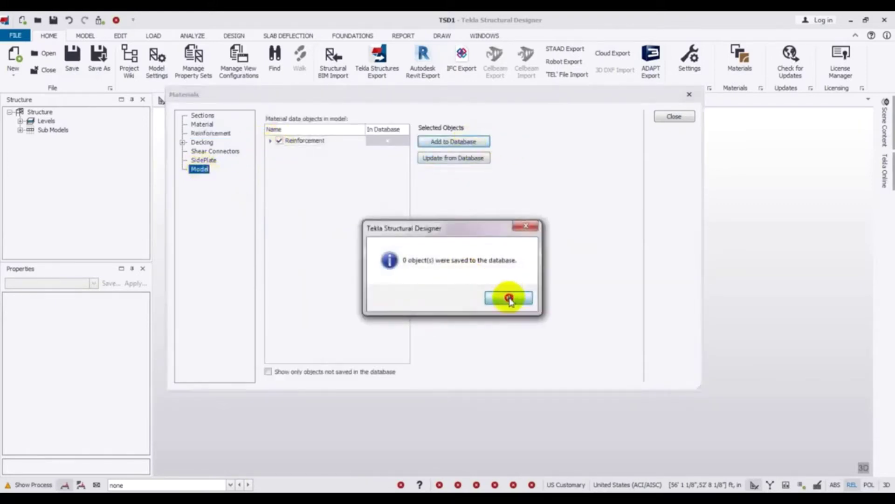
{"action": "left_click", "coordinate": [513, 225]}
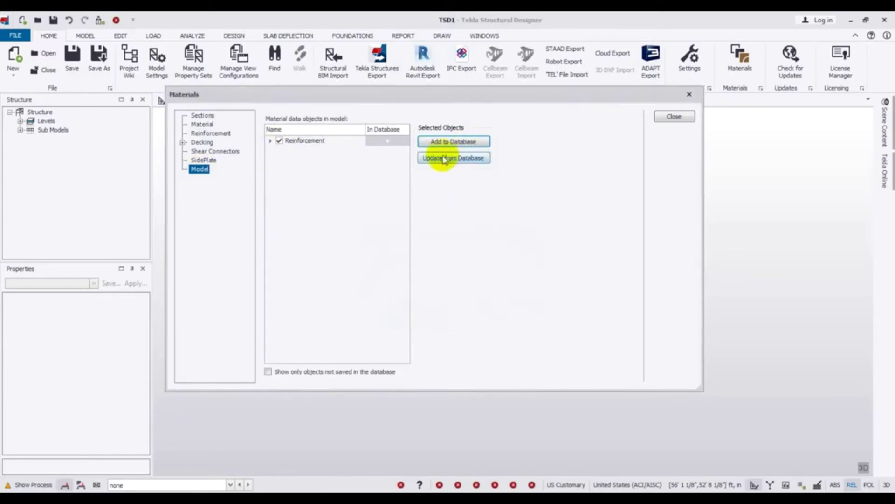
{"action": "left_click", "coordinate": [450, 158]}
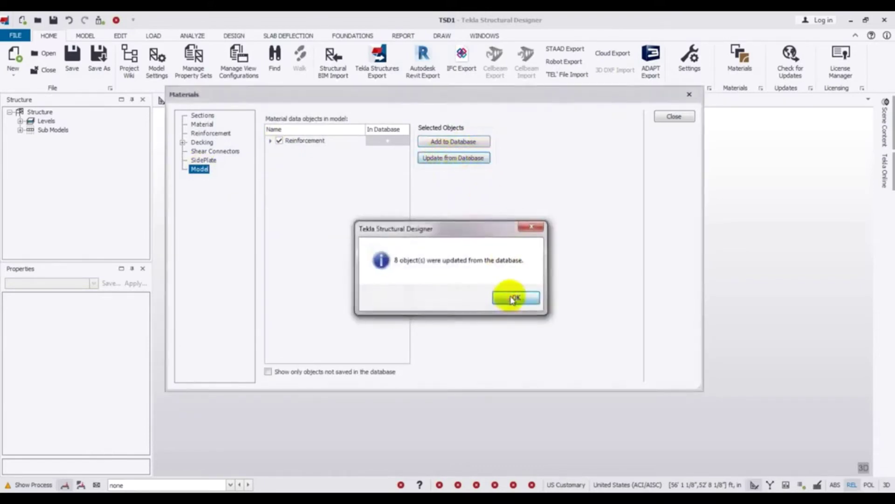
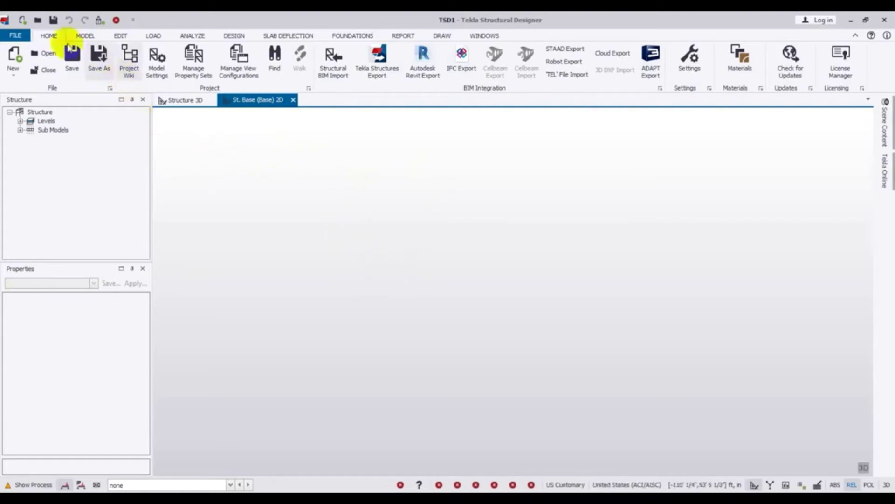
Open the construction levels table and insert a new level above the Base level.
{"action": "left_click", "coordinate": [83, 35]}
{"action": "left_click", "coordinate": [23, 55]}
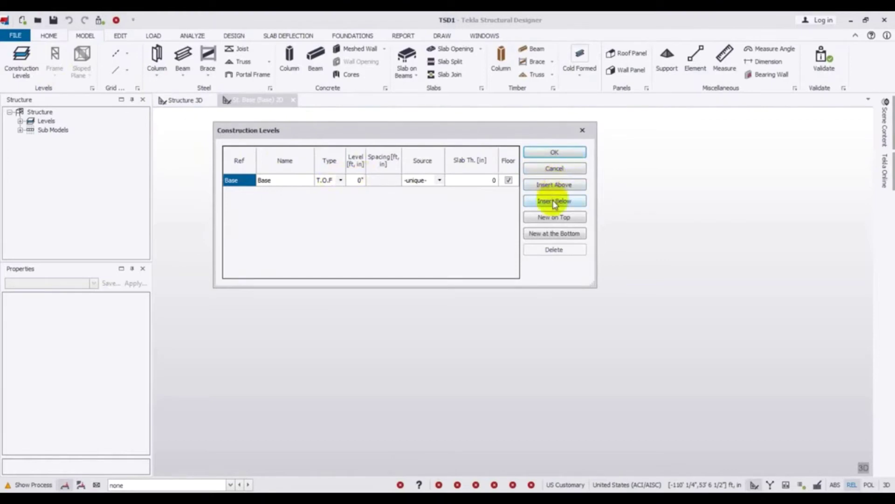
{"action": "left_click", "coordinate": [554, 186]}
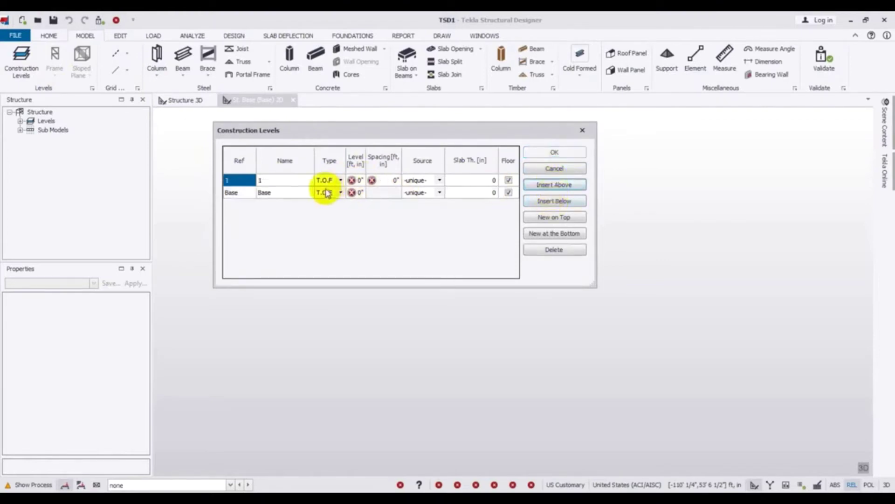
Name the new construction level above Base GF and set its type to S.S.L.
{"action": "left_click", "coordinate": [285, 181]}
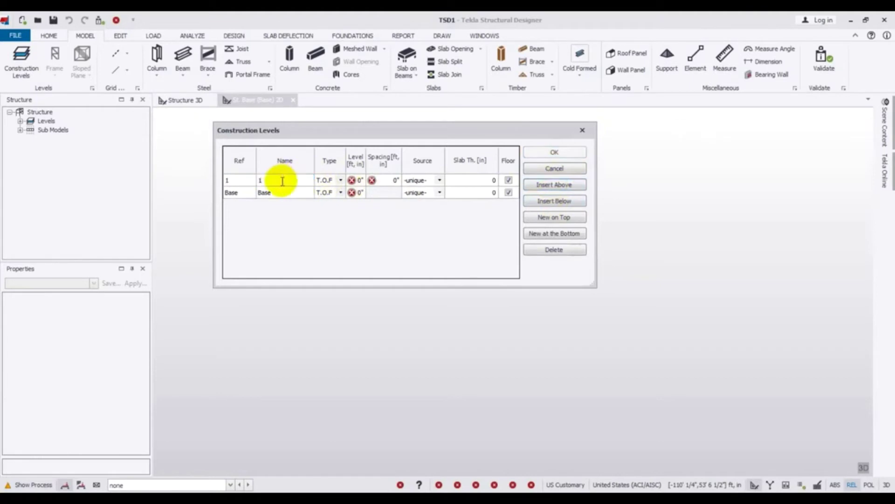
{"action": "left_click", "coordinate": [241, 182]}
{"action": "left_click", "coordinate": [272, 181]}
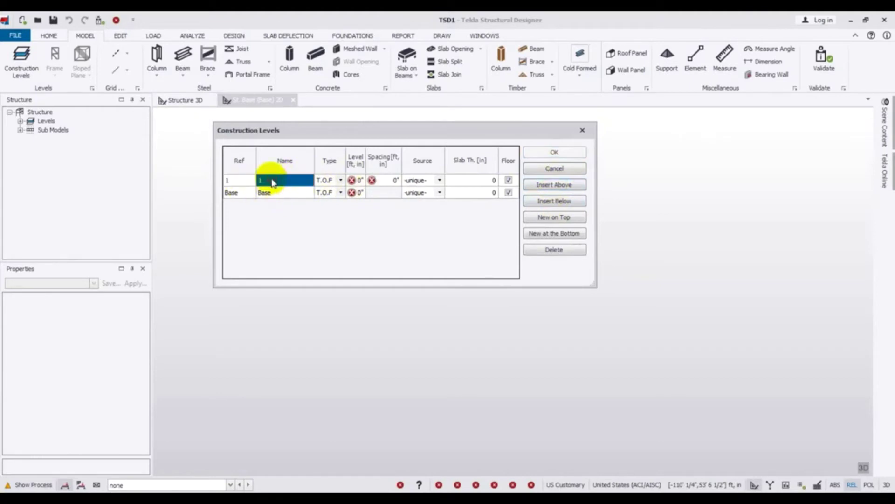
{"action": "type", "text": "GF"}
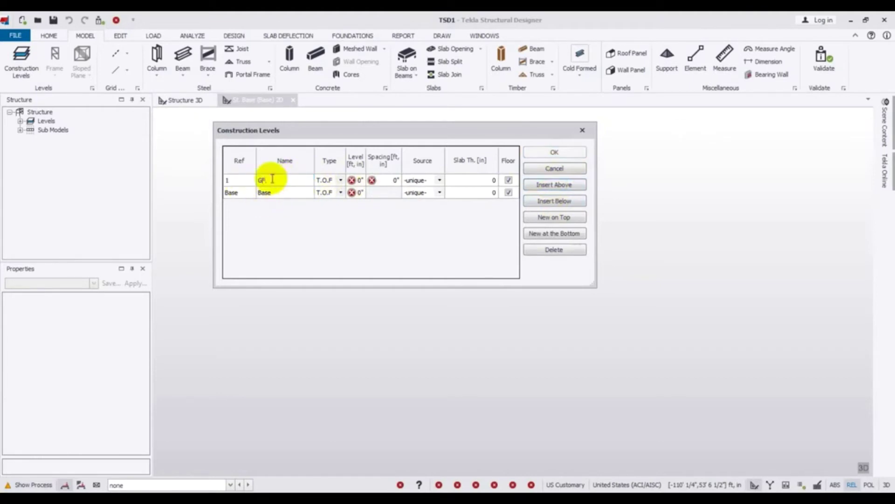
{"action": "left_click", "coordinate": [341, 180]}
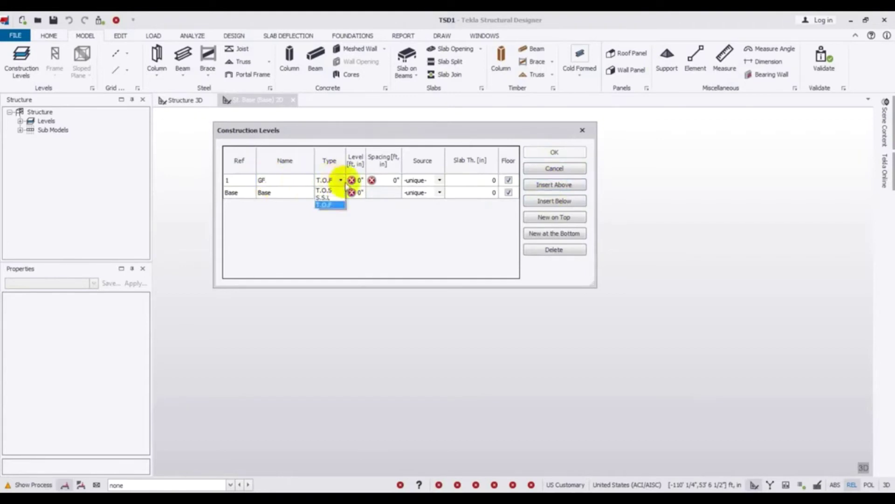
{"action": "left_click", "coordinate": [329, 198]}
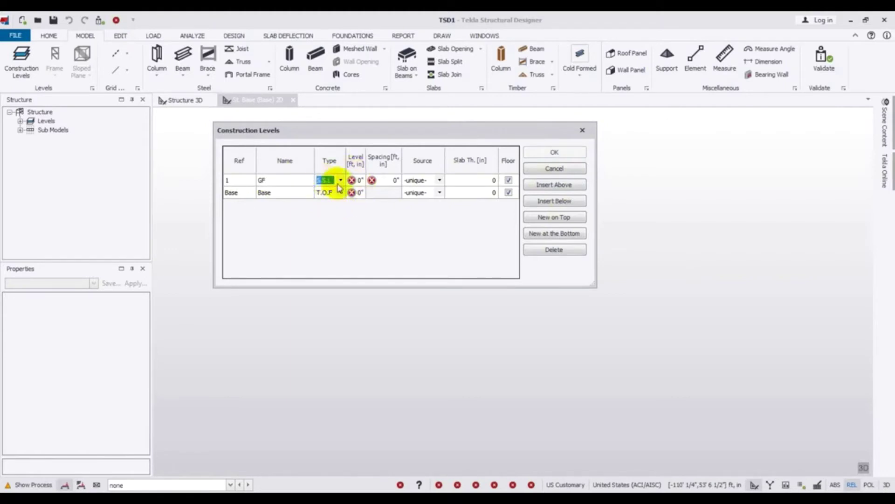
{"action": "left_click", "coordinate": [362, 182]}
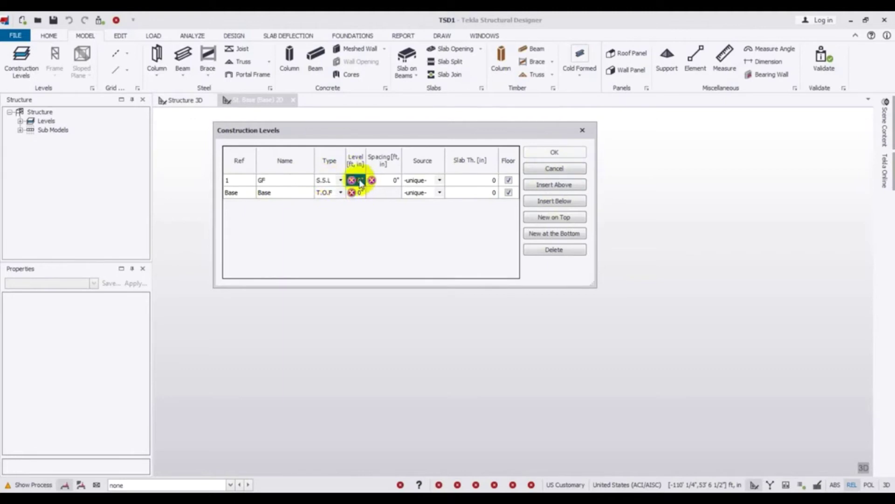
{"action": "left_click", "coordinate": [351, 180]}
{"action": "type", "text": "6"}
{"action": "key", "text": "Return"}
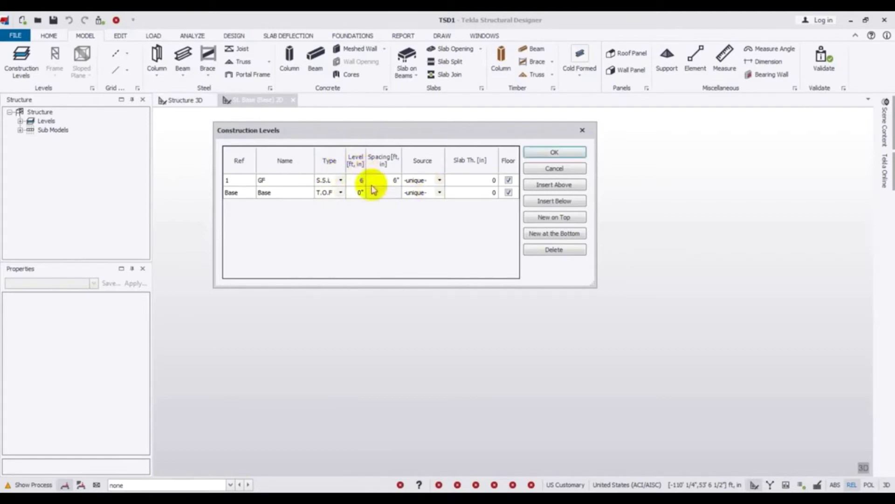
Set the GF construction level's elevation to 5 ft.
{"action": "left_click", "coordinate": [366, 180]}
{"action": "type", "text": "5"}
{"action": "key", "text": "Return"}
{"action": "key", "text": "BackSpace"}
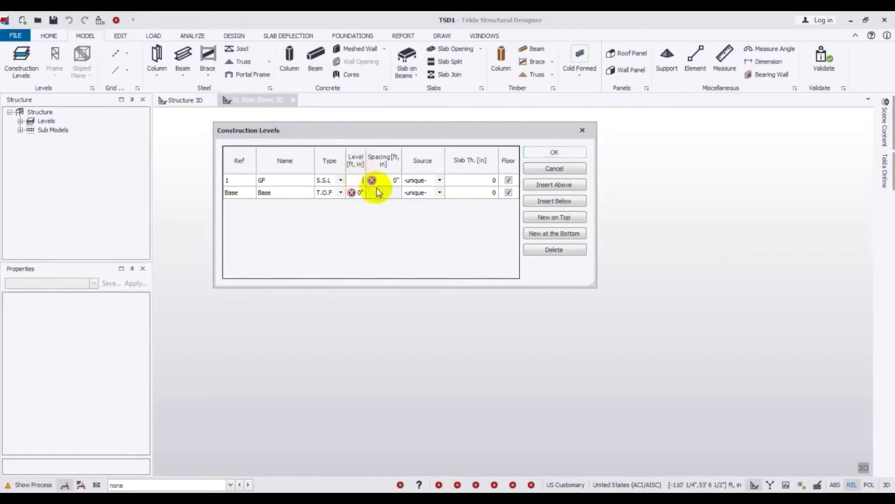
{"action": "type", "text": "5"}
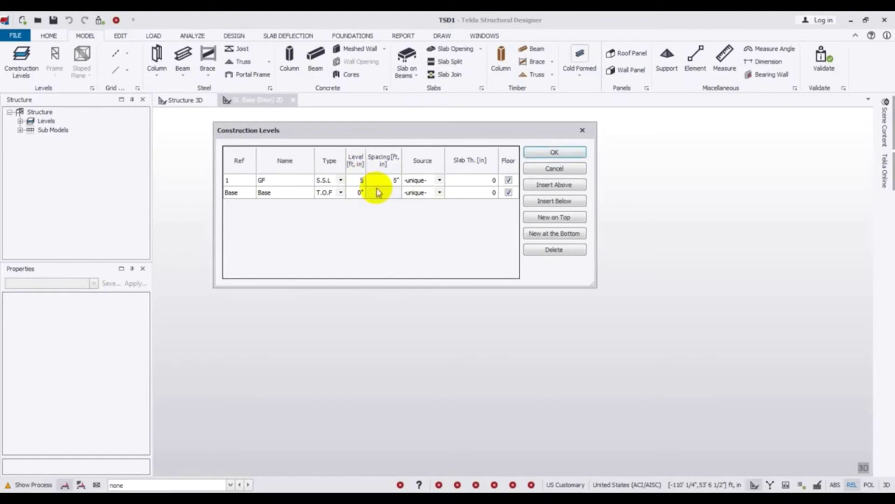
{"action": "left_click", "coordinate": [394, 179]}
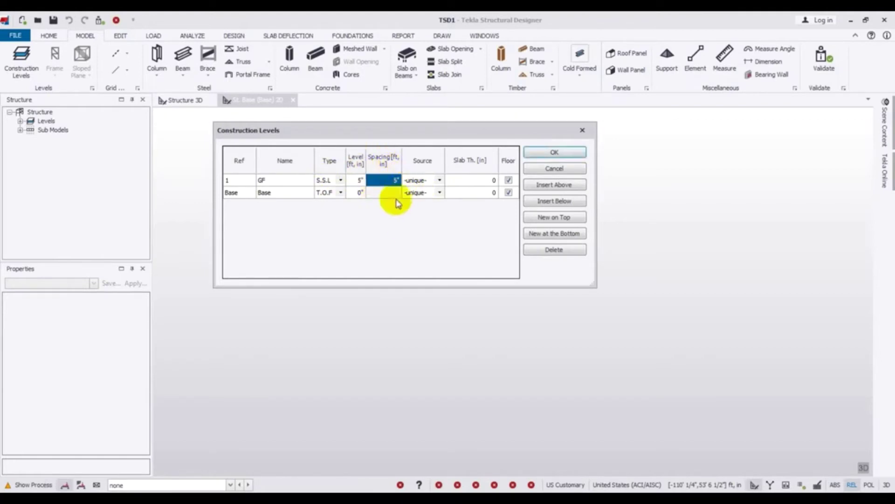
{"action": "left_click", "coordinate": [362, 181]}
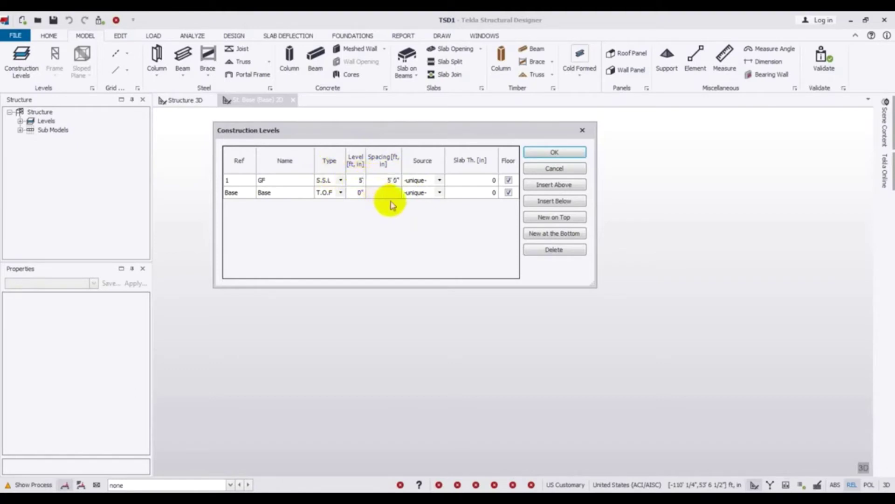
{"action": "key", "text": "Return"}
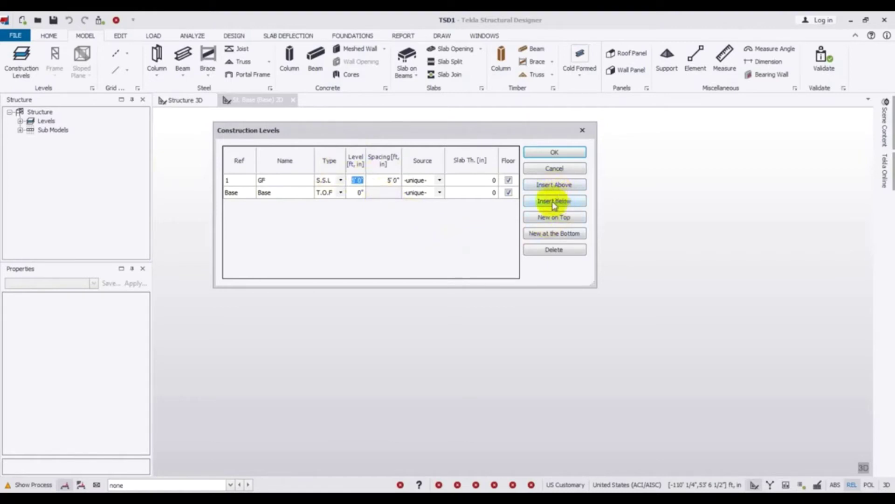
Insert a new construction level above GF and name it 1st floor.
{"action": "left_click", "coordinate": [554, 185]}
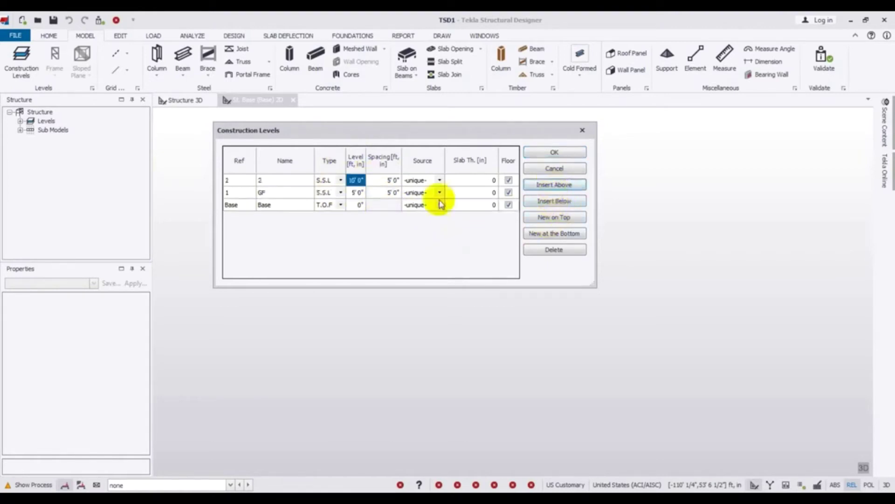
{"action": "left_click", "coordinate": [389, 180]}
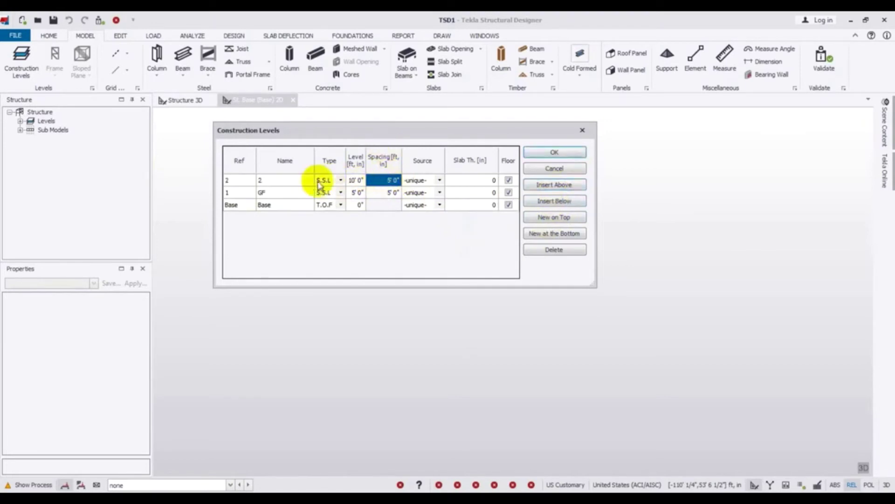
{"action": "left_click", "coordinate": [279, 185]}
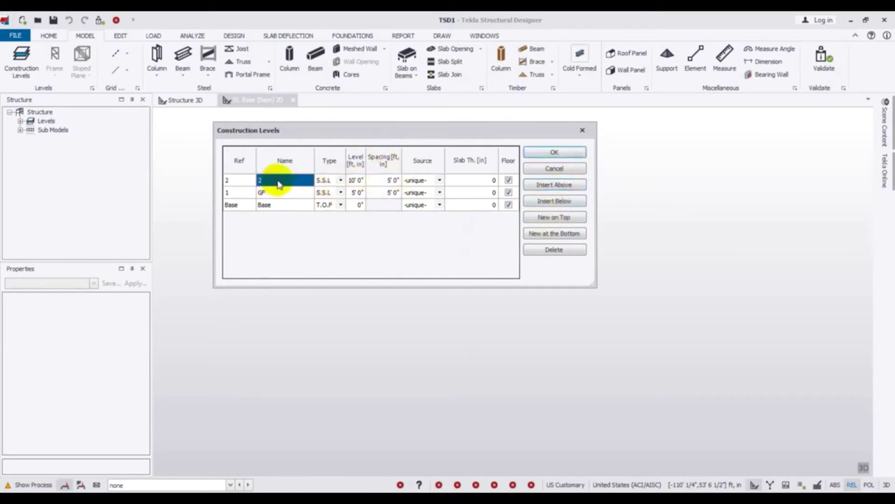
{"action": "type", "text": "1"}
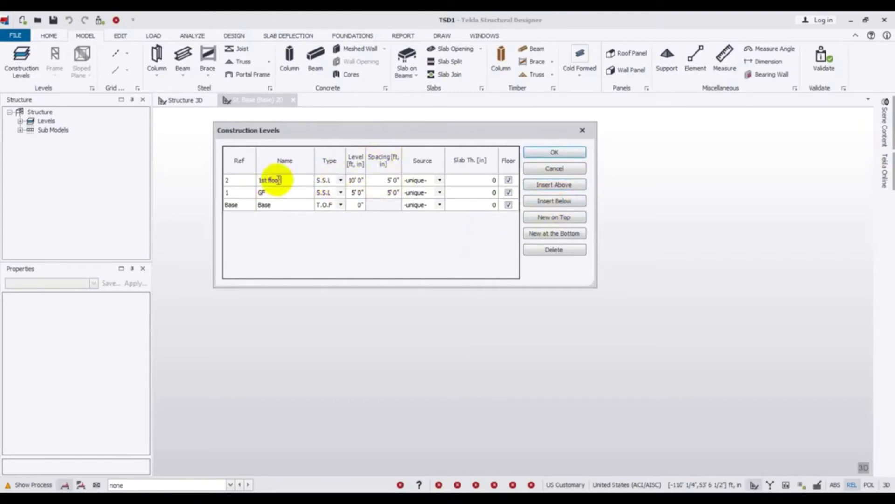
{"action": "type", "text": "st floor"}
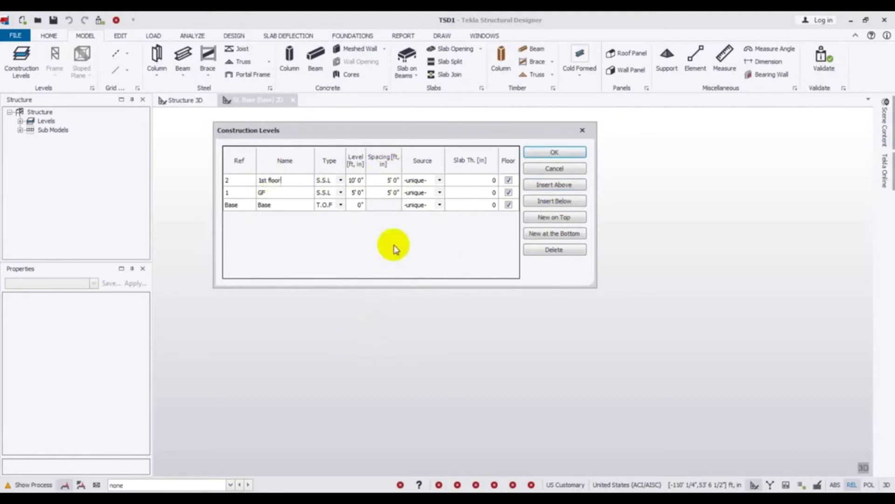
Set the 1st floor level's spacing from GF to 11 ft.
{"action": "left_click", "coordinate": [390, 181]}
{"action": "type", "text": "11"}
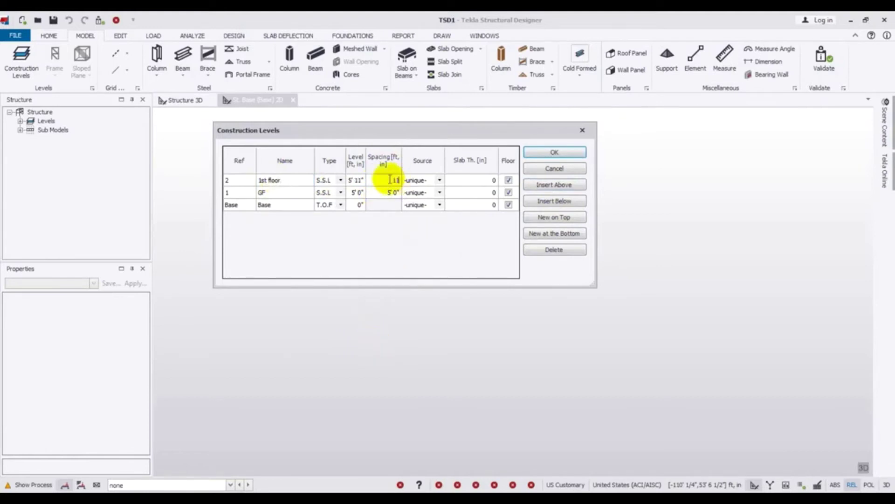
{"action": "key", "text": "Return"}
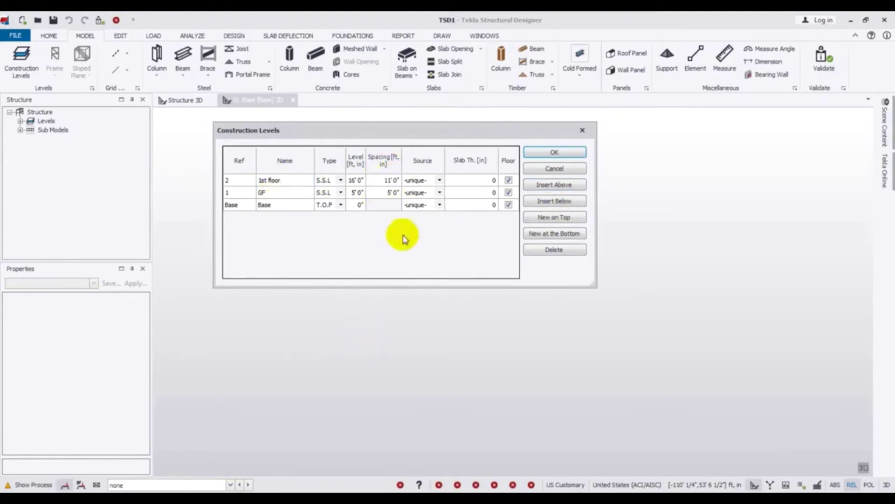
Insert another construction level above the 1st floor and name it 2nd floor.
{"action": "left_click", "coordinate": [555, 185]}
{"action": "left_click", "coordinate": [285, 182]}
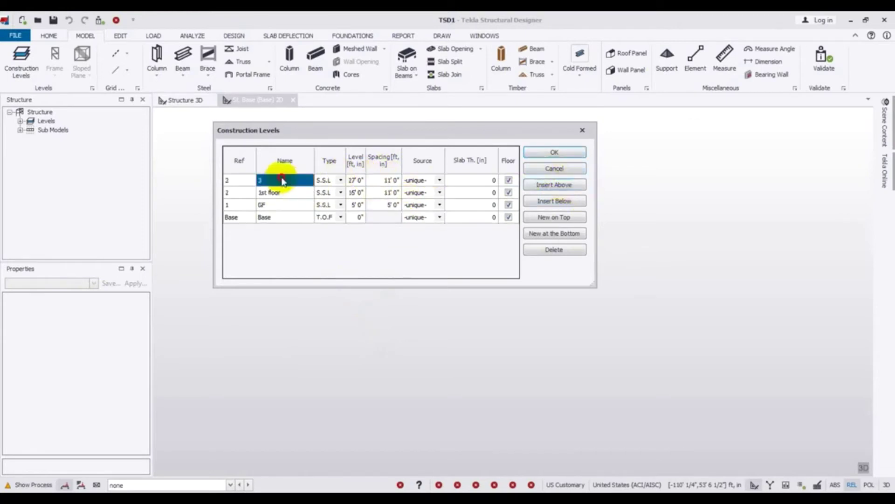
{"action": "left_click", "coordinate": [273, 178]}
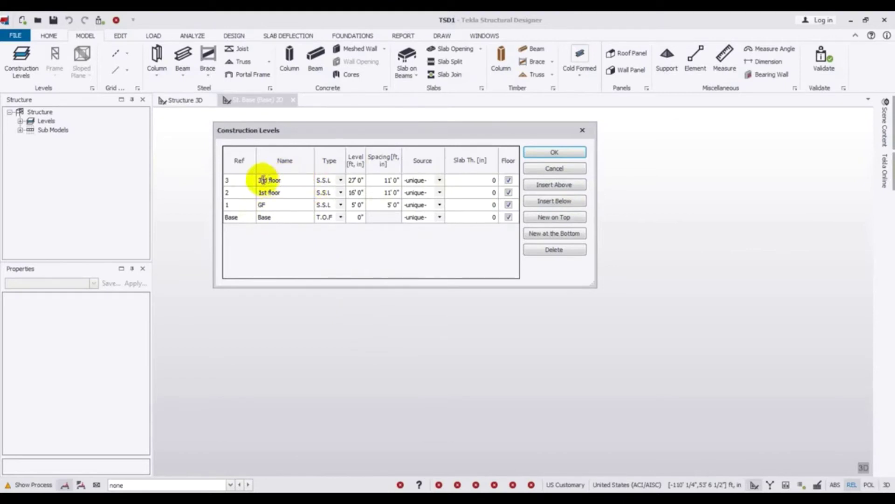
{"action": "double_click", "coordinate": [263, 180]}
{"action": "type", "text": "2n"}
{"action": "type", "text": "2n"}
{"action": "left_click", "coordinate": [264, 179]}
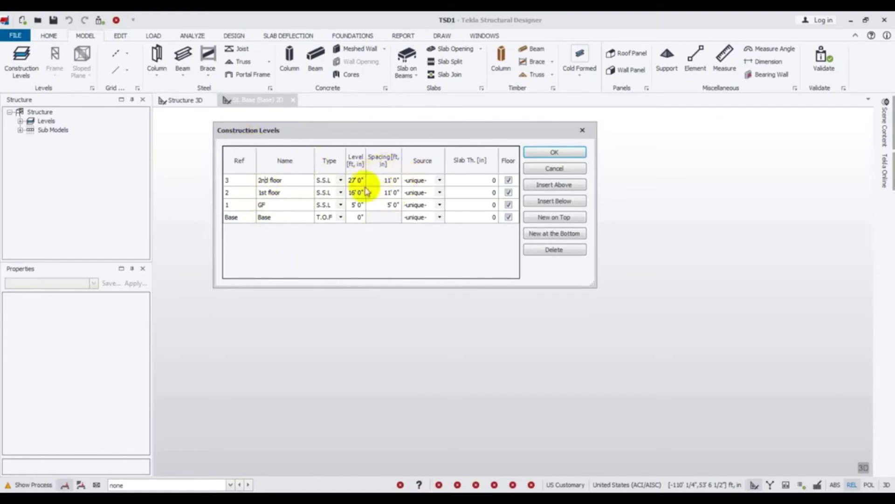
Accept the construction levels and expand the Levels branch of the structure tree.
{"action": "left_click", "coordinate": [555, 152]}
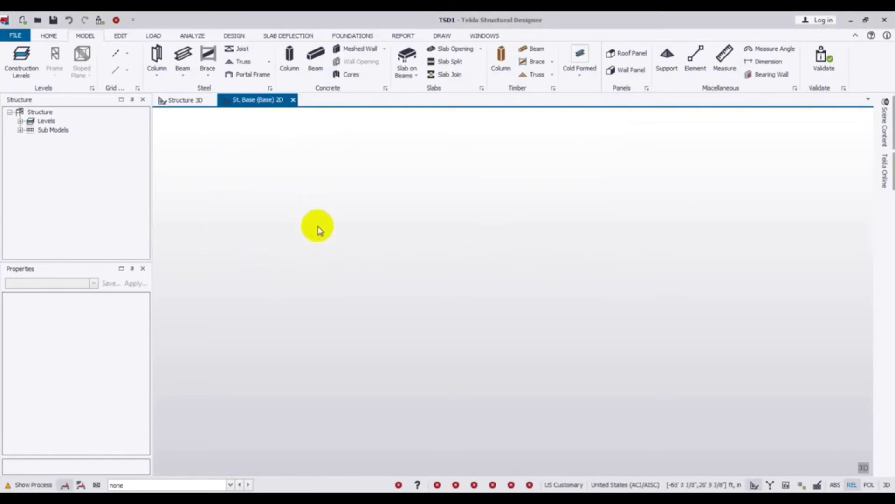
{"action": "left_click", "coordinate": [20, 121]}
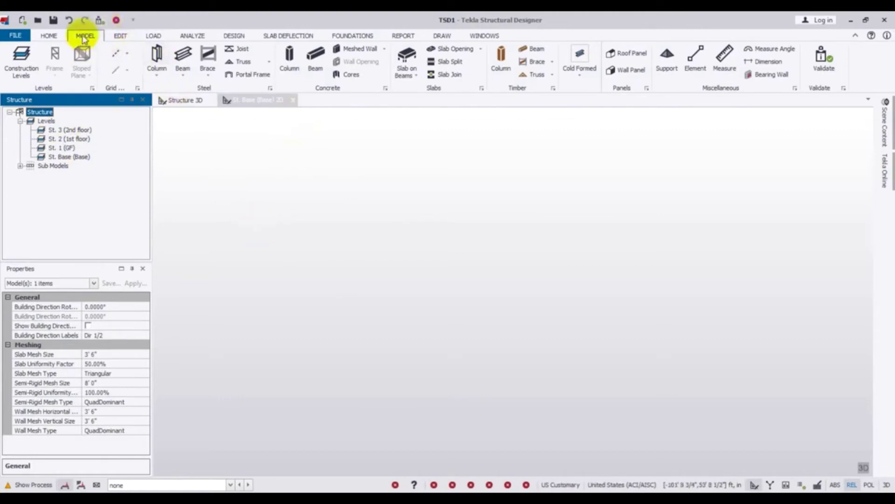
Start a rectangular grid with the Rectangular Wizard, keeping the grid name AG 1 and all four levels included.
{"action": "left_click", "coordinate": [127, 56]}
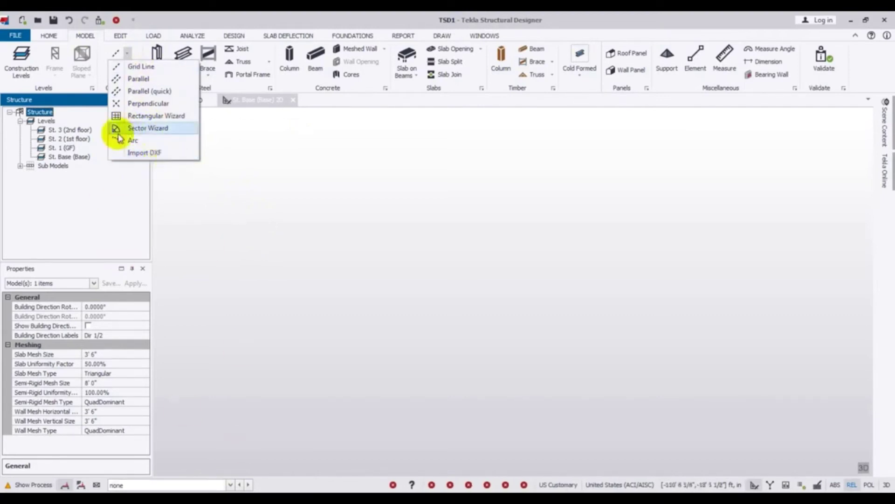
{"action": "left_click", "coordinate": [137, 117]}
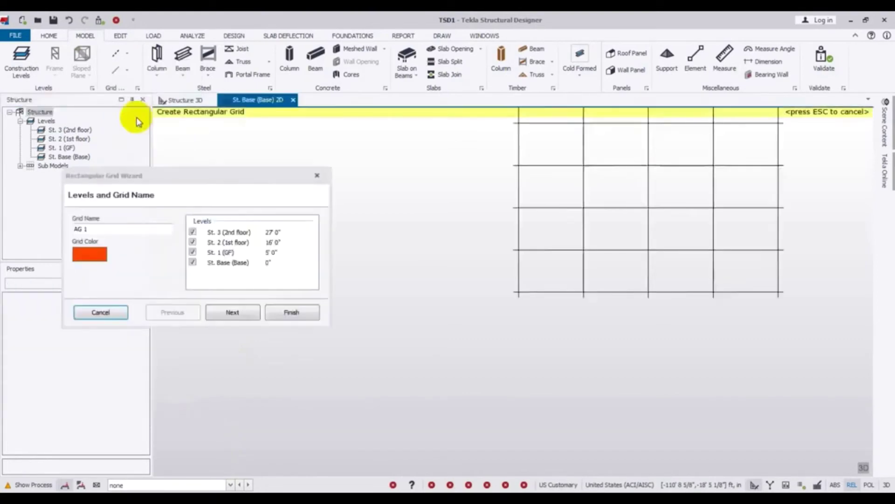
{"action": "left_click_drag", "start_coordinate": [194, 176], "coordinate": [289, 151]}
{"action": "left_click", "coordinate": [181, 204]}
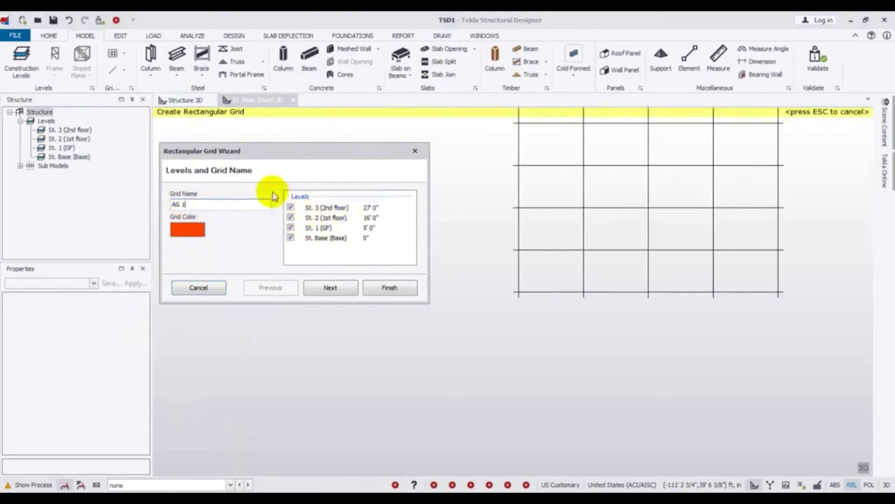
{"action": "left_click", "coordinate": [328, 289]}
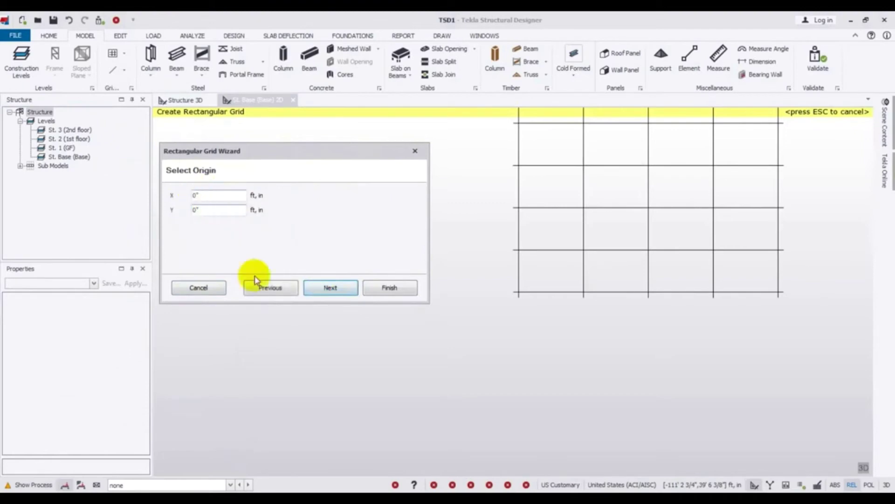
Keep the grid origin at X 0, Y 0 with All Lines in DashDot style, and choose irregular bays in the X direction.
{"action": "left_click", "coordinate": [327, 289]}
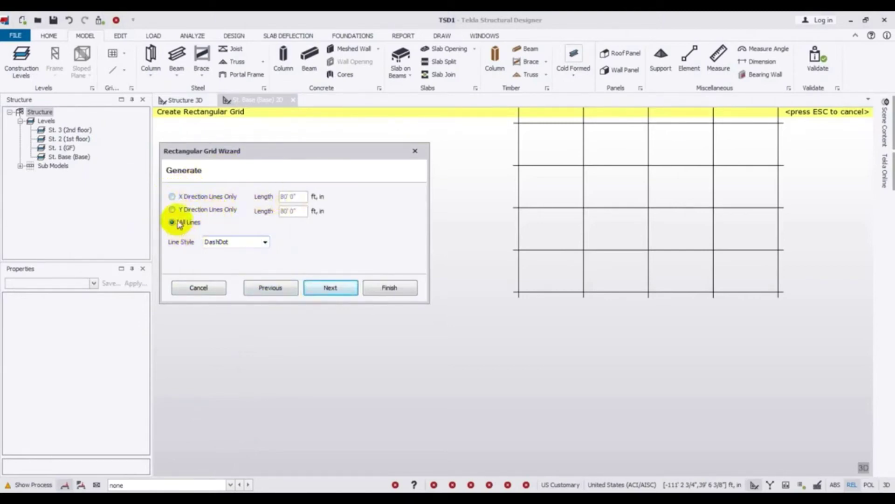
{"action": "left_click", "coordinate": [339, 294]}
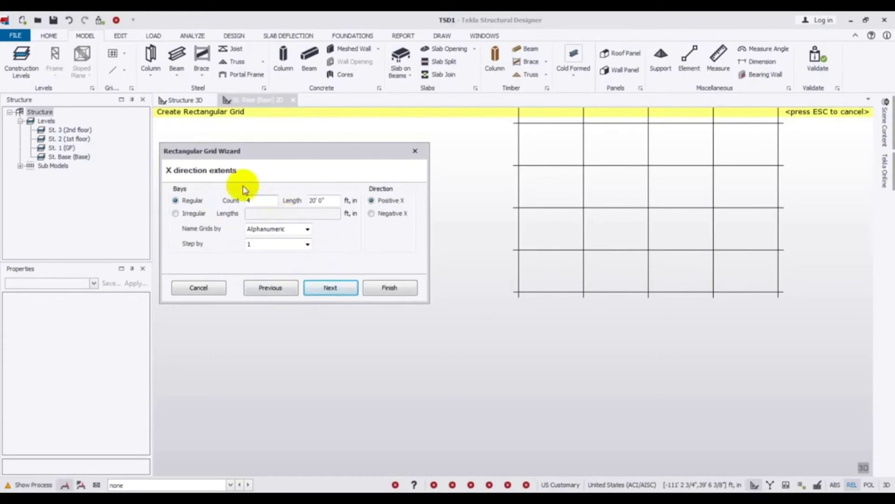
{"action": "left_click", "coordinate": [176, 214]}
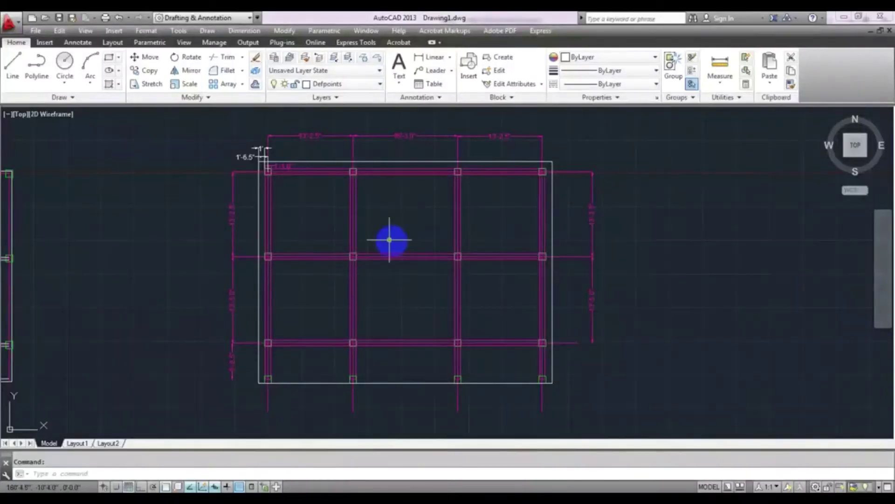
Switch to the AutoCAD plan and examine the bay dimensions, corner column size and slab edge offsets needed for the grid.
{"action": "scroll", "coordinate": [285, 366], "scroll_direction": "up", "scroll_amount": 4}
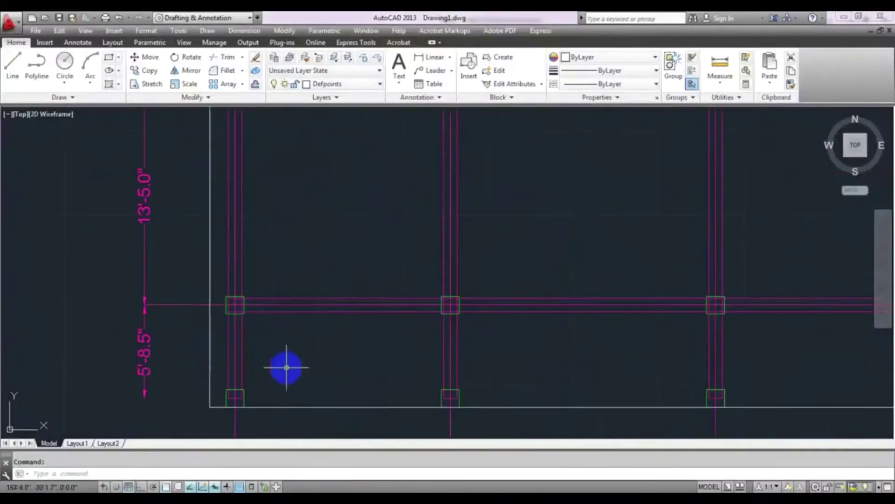
{"action": "scroll", "coordinate": [308, 230], "scroll_direction": "down", "scroll_amount": 2}
{"action": "scroll", "coordinate": [316, 274], "scroll_direction": "up", "scroll_amount": 6}
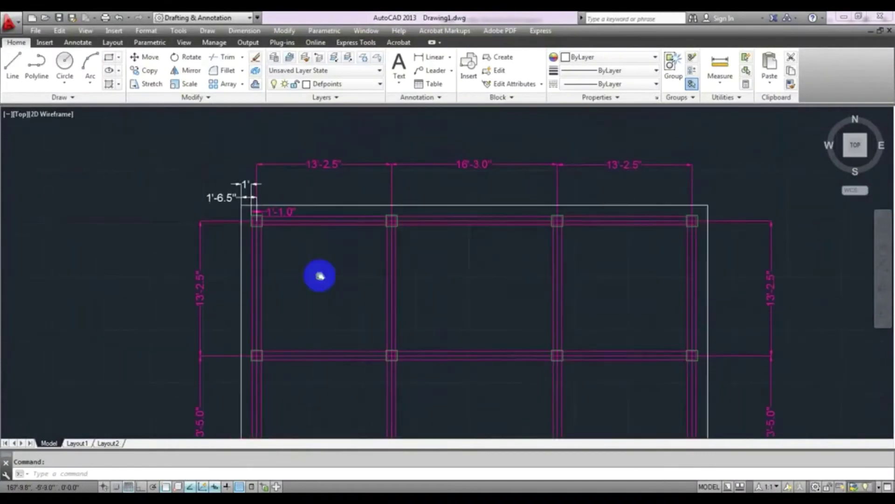
{"action": "middle_click_drag", "start_coordinate": [269, 302], "coordinate": [281, 325]}
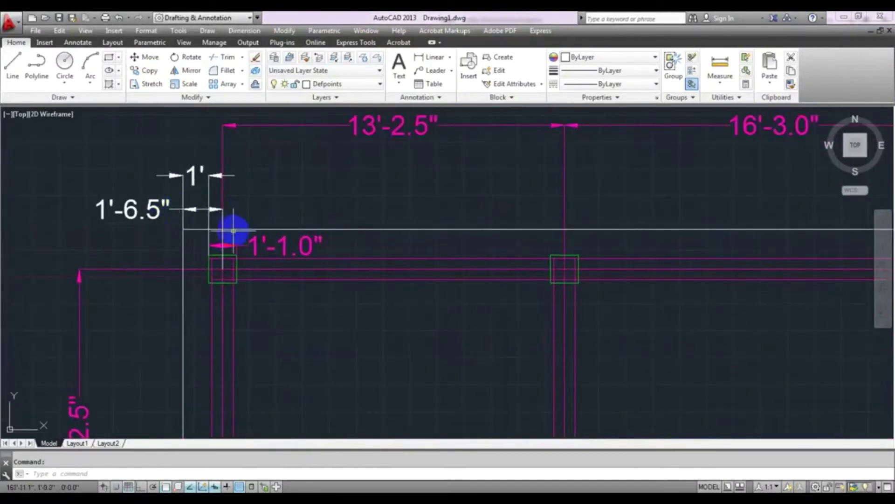
{"action": "scroll", "coordinate": [581, 341], "scroll_direction": "down", "scroll_amount": 4}
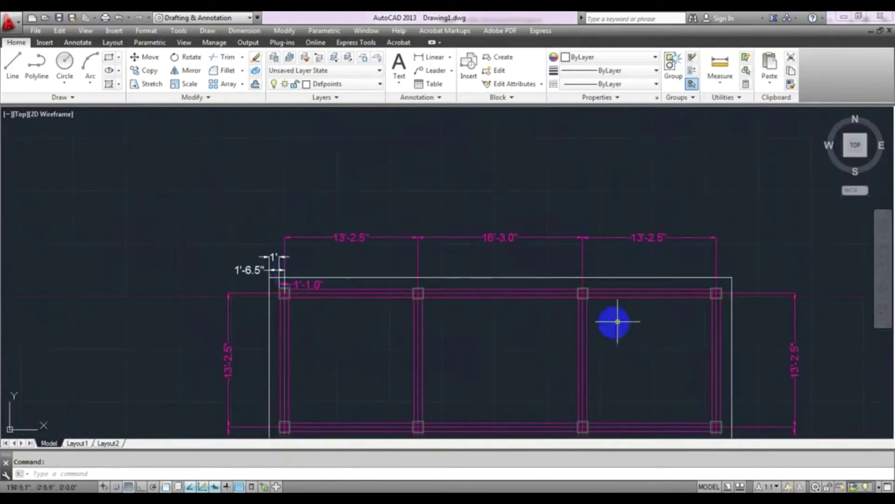
{"action": "scroll", "coordinate": [294, 335], "scroll_direction": "up", "scroll_amount": 6}
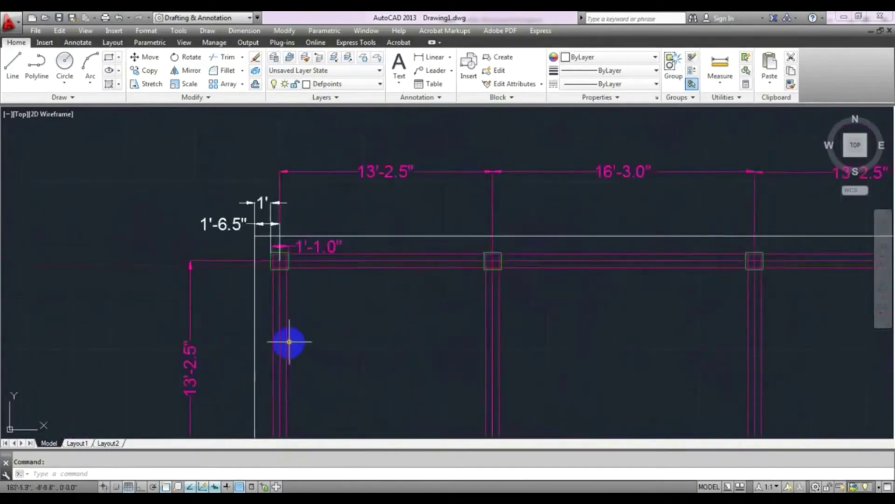
{"action": "middle_click_drag", "start_coordinate": [314, 294], "coordinate": [313, 407]}
{"action": "middle_click_drag", "start_coordinate": [124, 242], "coordinate": [185, 306]}
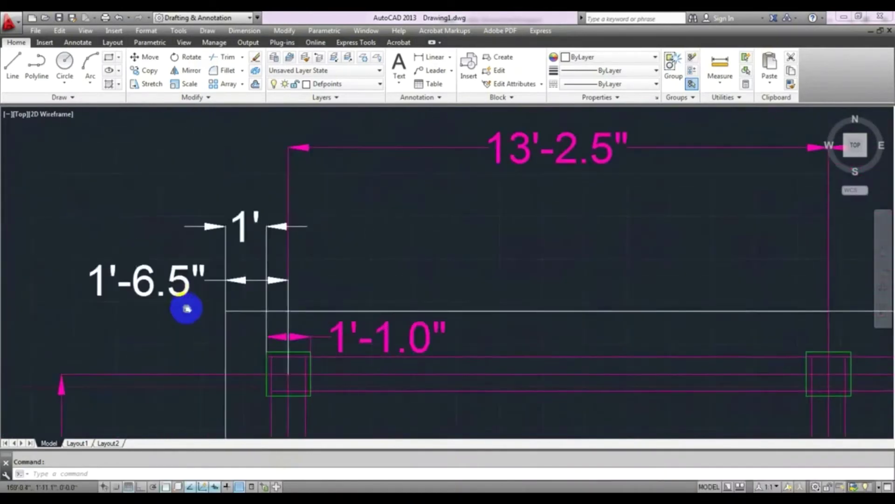
{"action": "scroll", "coordinate": [296, 299], "scroll_direction": "up", "scroll_amount": 2}
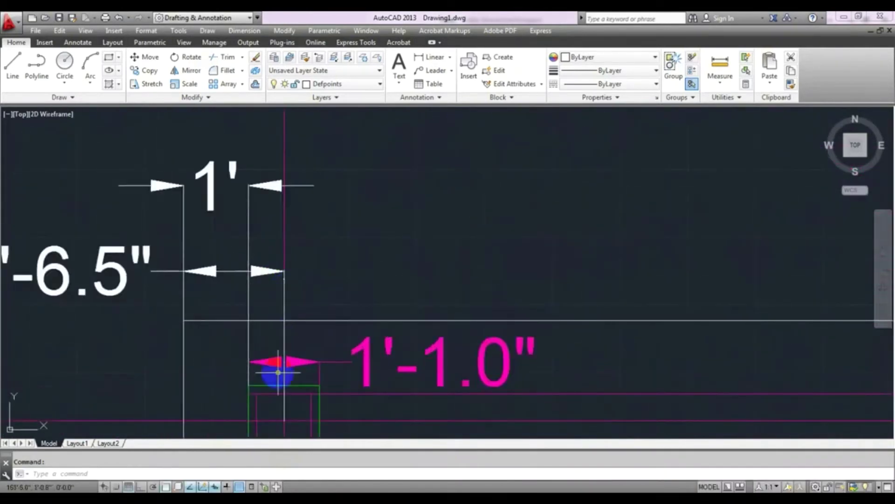
{"action": "middle_click_drag", "start_coordinate": [276, 276], "coordinate": [267, 173]}
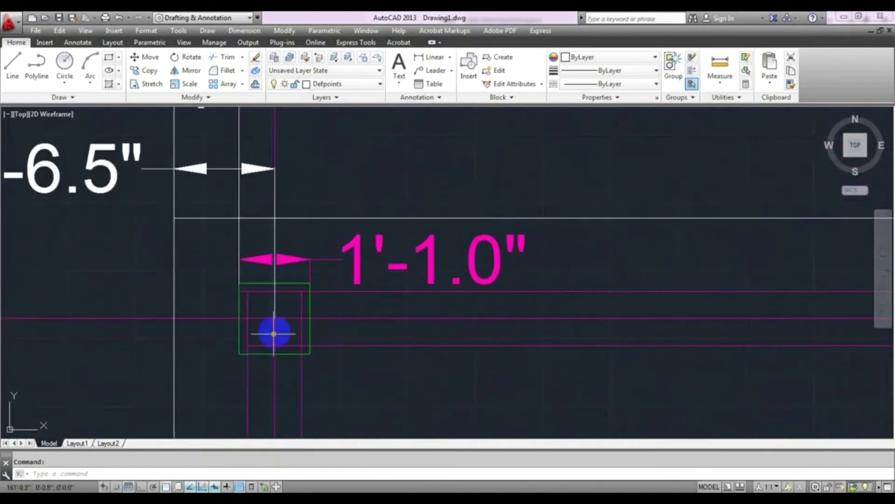
{"action": "scroll", "coordinate": [276, 318], "scroll_direction": "down", "scroll_amount": 3}
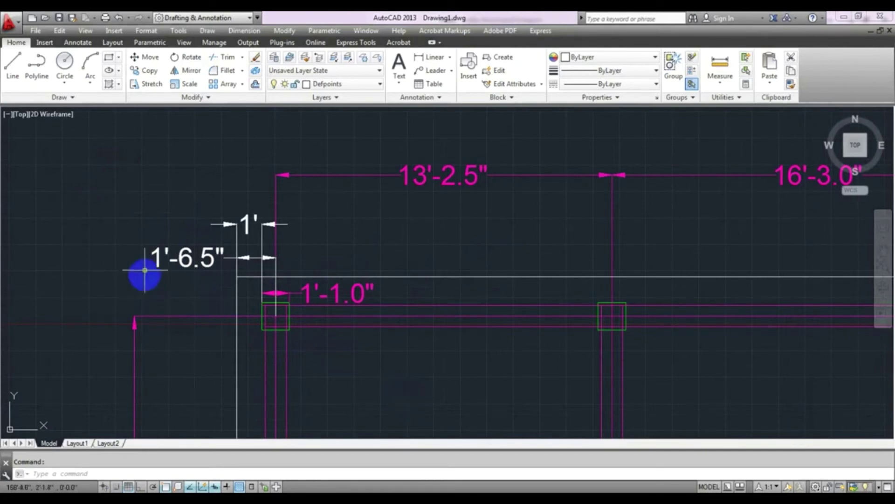
Check the corner slab edge offset in the AutoCAD plan, and enter 1'13/2 as the first X bay length in Tekla Structural Designer.
{"action": "scroll", "coordinate": [196, 300], "scroll_direction": "up", "scroll_amount": 2}
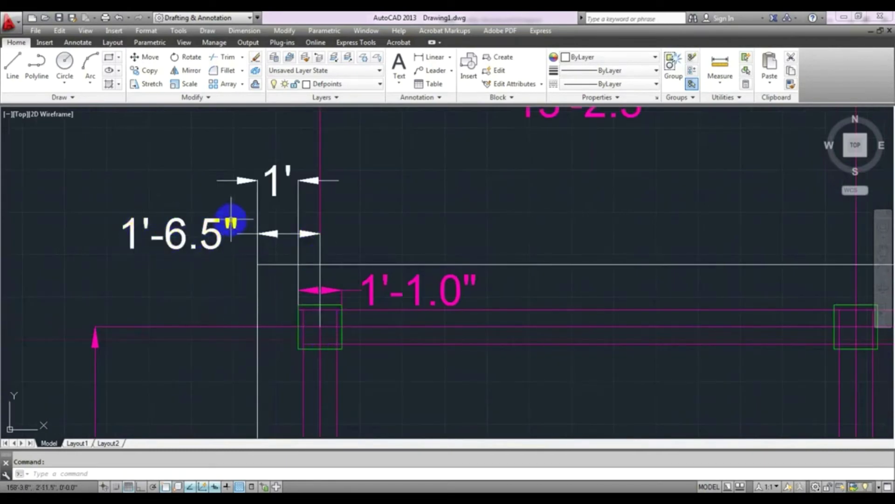
{"action": "scroll", "coordinate": [227, 300], "scroll_direction": "down", "scroll_amount": 6}
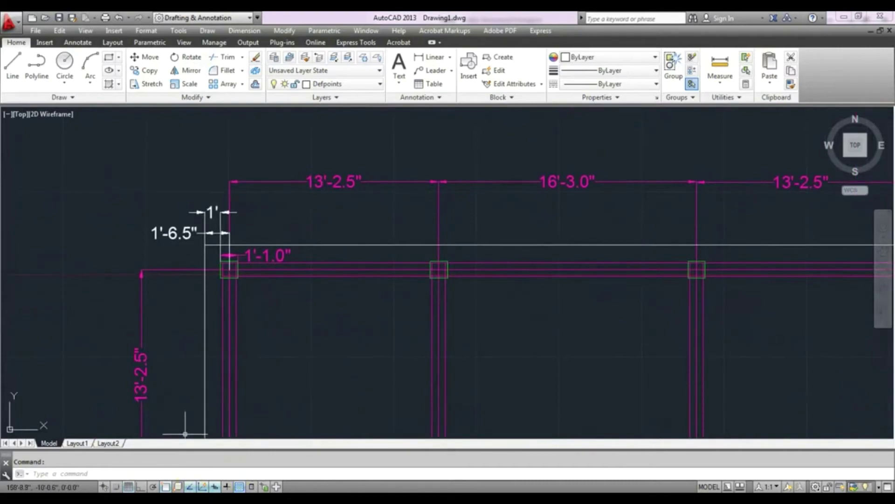
{"action": "mouse_move", "coordinate": [188, 498]}
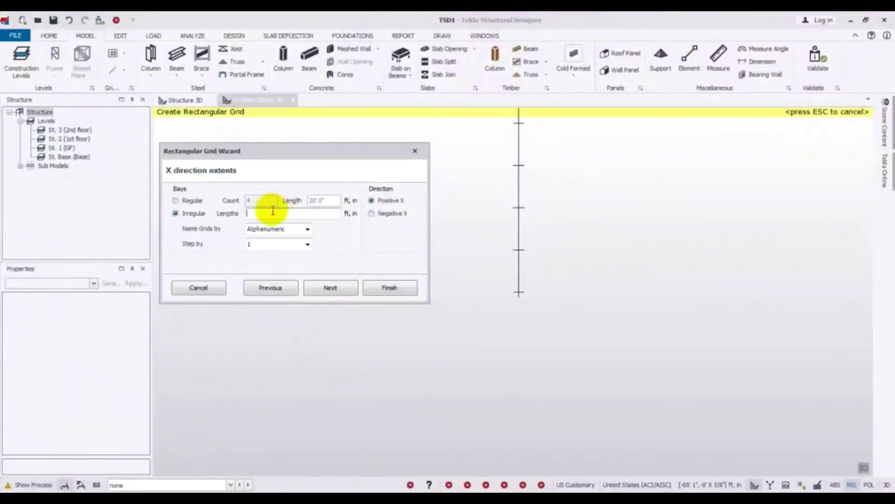
{"action": "type", "text": "1"}
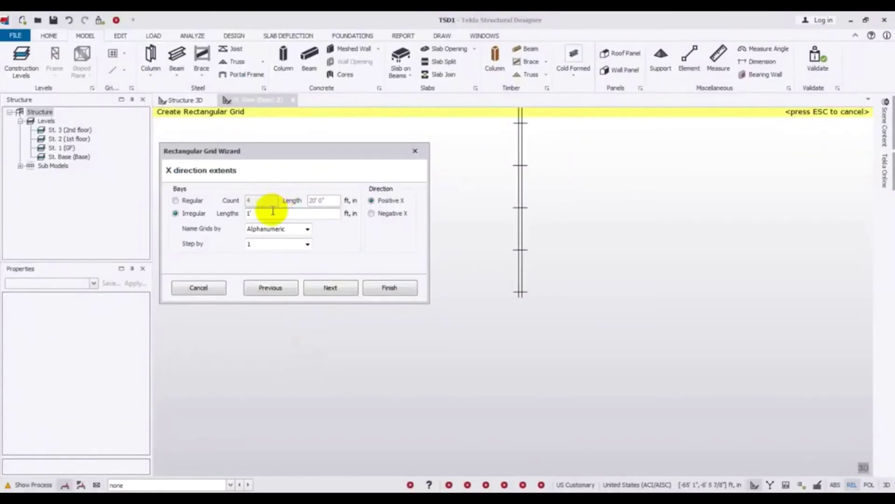
{"action": "type", "text": "'6"}
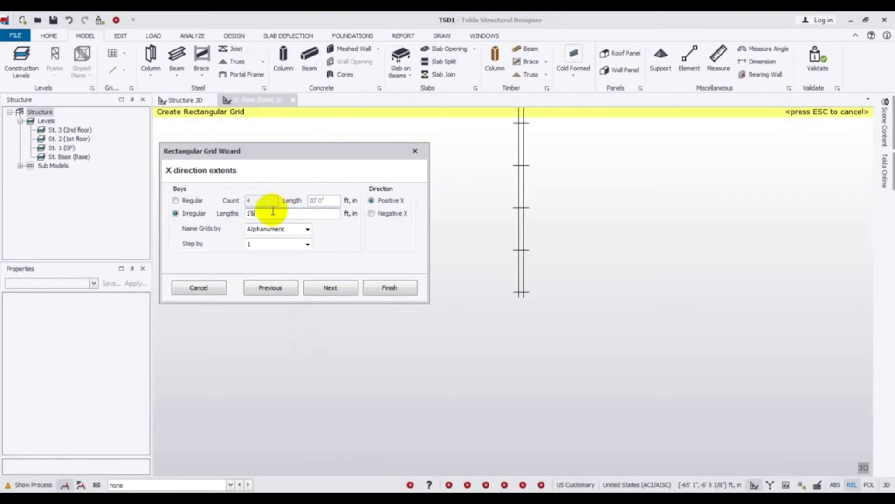
{"action": "key", "text": "BackSpace"}
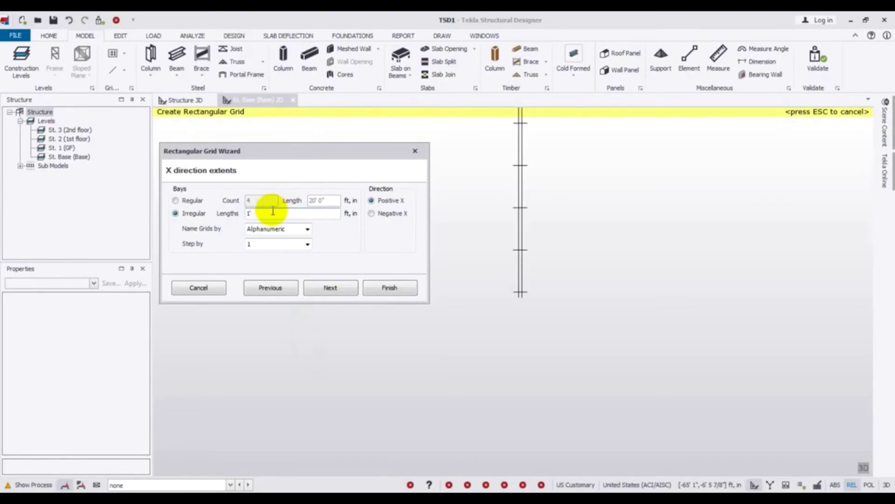
{"action": "type", "text": "13"}
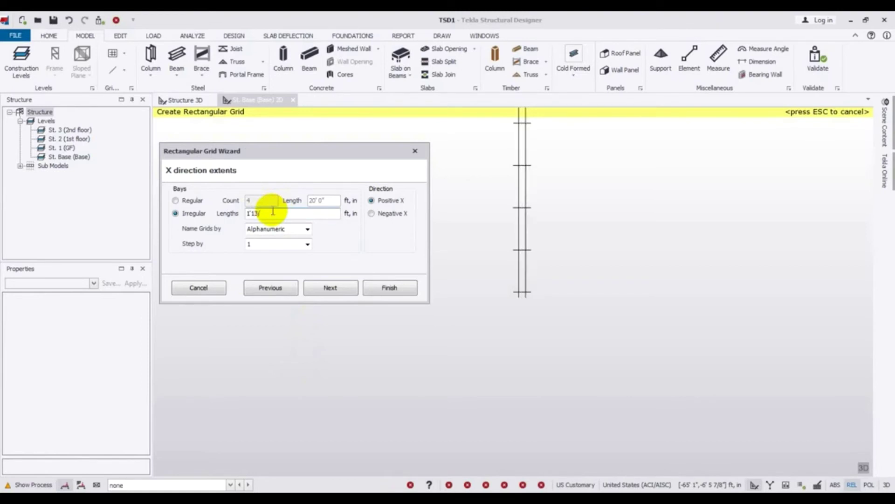
{"action": "type", "text": "/2,"}
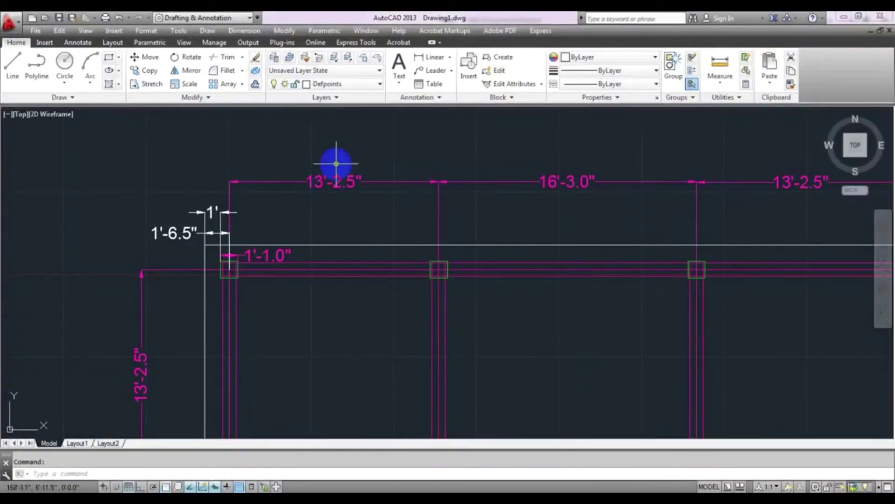
Consult the bay dimensions along the X direction in AutoCAD and append X bay lengths 13'5/2, 16'3, 13'5/2 and 1'13/2 in Tekla Structural Designer.
{"action": "scroll", "coordinate": [336, 164], "scroll_direction": "down", "scroll_amount": 3}
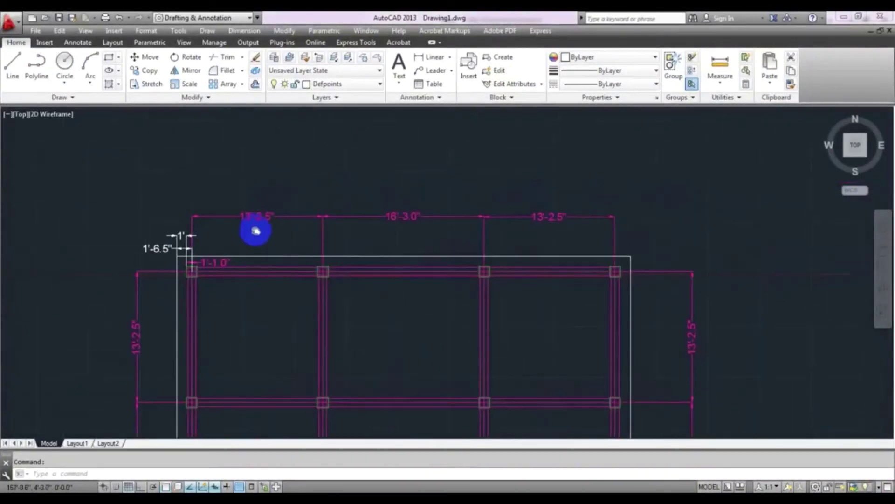
{"action": "scroll", "coordinate": [253, 228], "scroll_direction": "up", "scroll_amount": 3}
{"action": "middle_click_drag", "start_coordinate": [263, 228], "coordinate": [238, 239]}
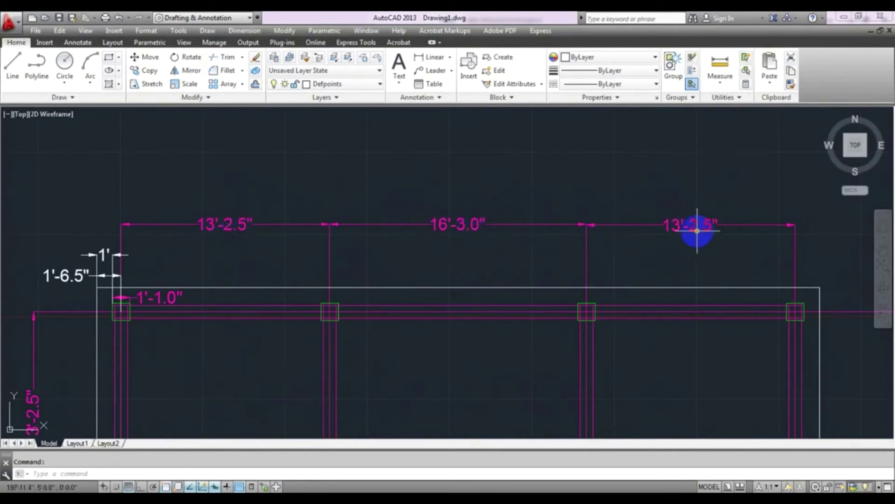
{"action": "mouse_move", "coordinate": [242, 484]}
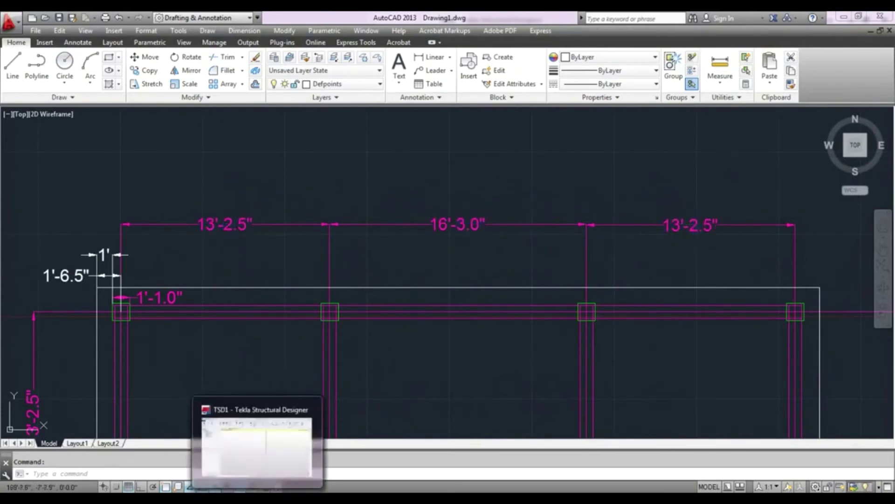
{"action": "left_click", "coordinate": [257, 448]}
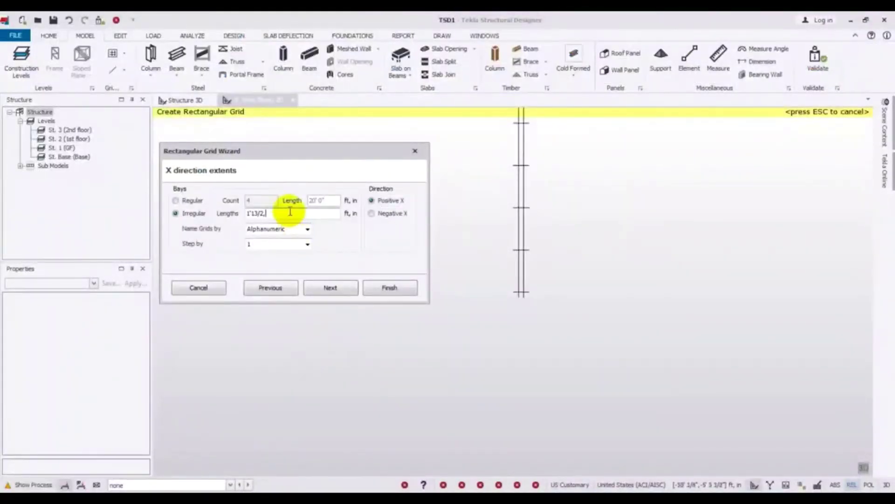
{"action": "type", "text": "13'"}
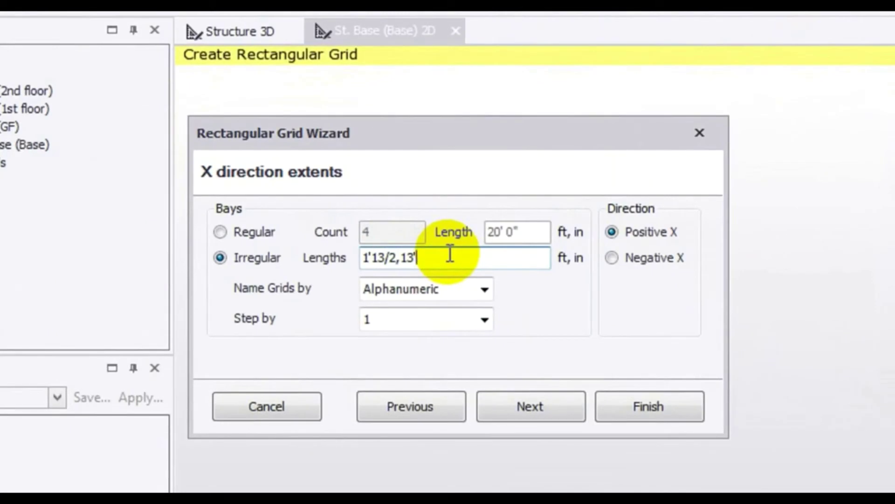
{"action": "type", "text": "5/2"}
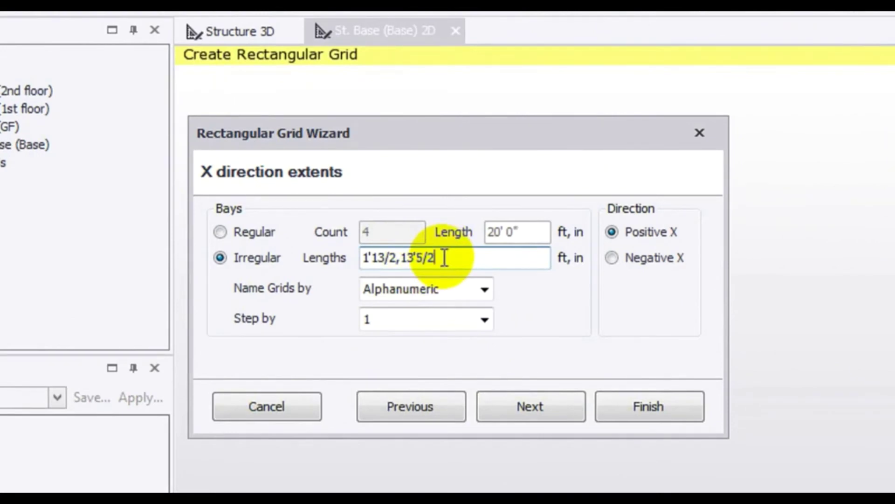
{"action": "type", "text": ","}
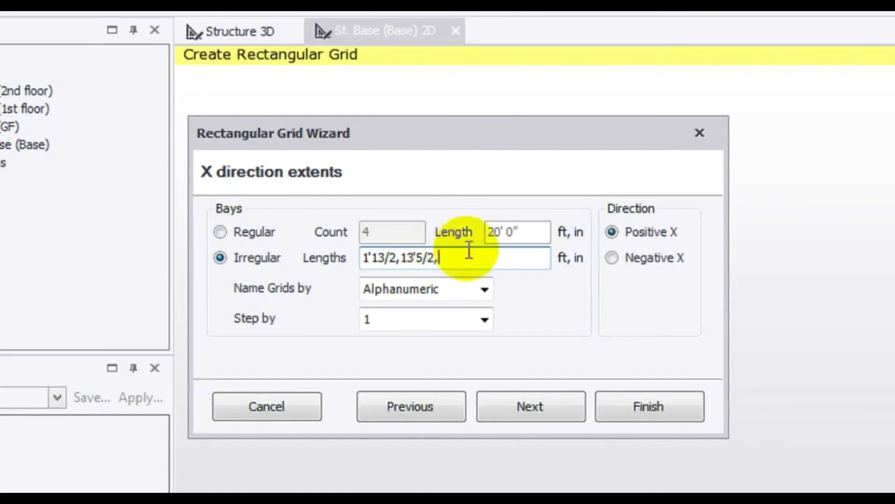
{"action": "type", "text": "16'6"}
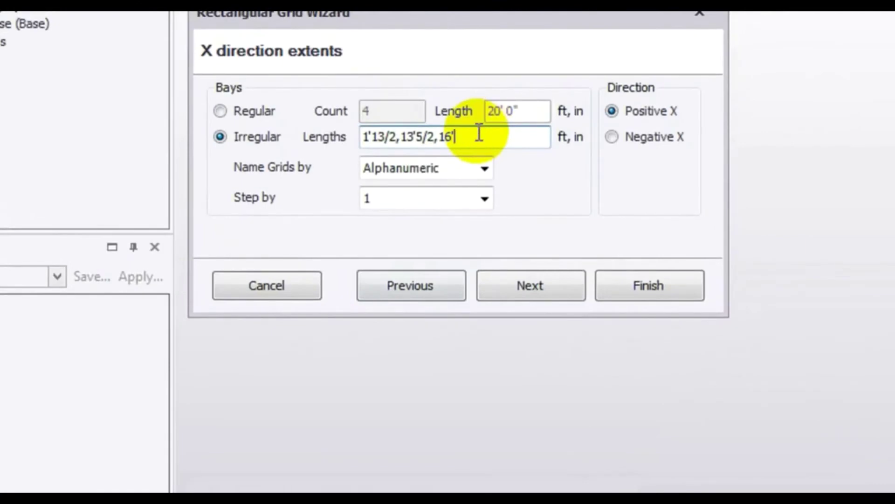
{"action": "type", "text": "3,13'5/2,1'13/2"}
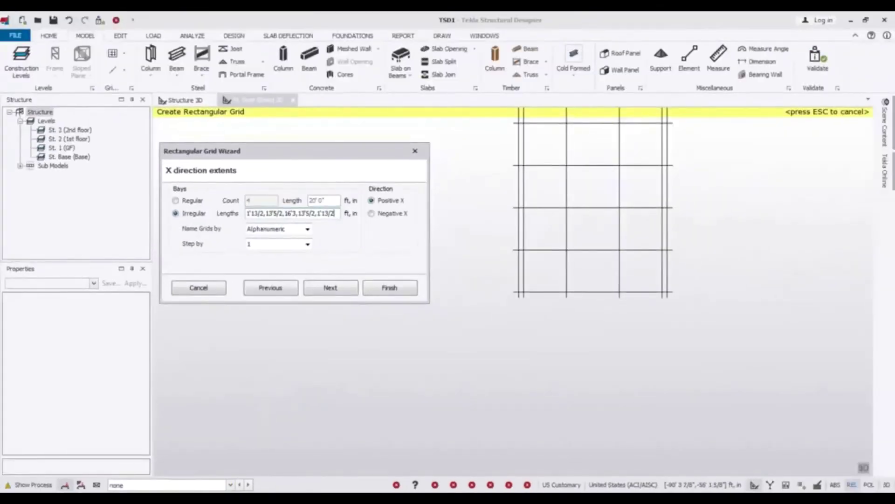
Switch to AutoCAD to compare the entered X bays with the plan and examine the Y-direction bays, returning to Tekla Structural Designer.
{"action": "left_click", "coordinate": [228, 441]}
{"action": "key", "text": "alt+Tab"}
{"action": "left_click", "coordinate": [252, 448]}
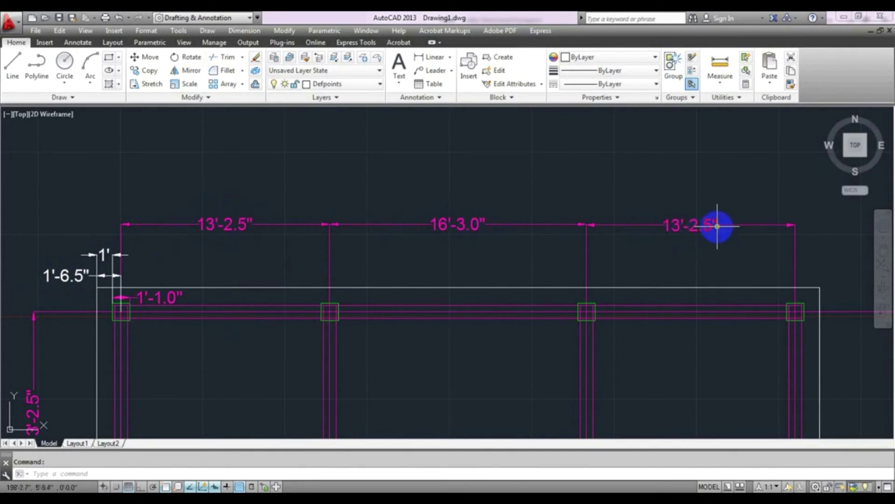
{"action": "middle_click_drag", "start_coordinate": [661, 258], "coordinate": [609, 256]}
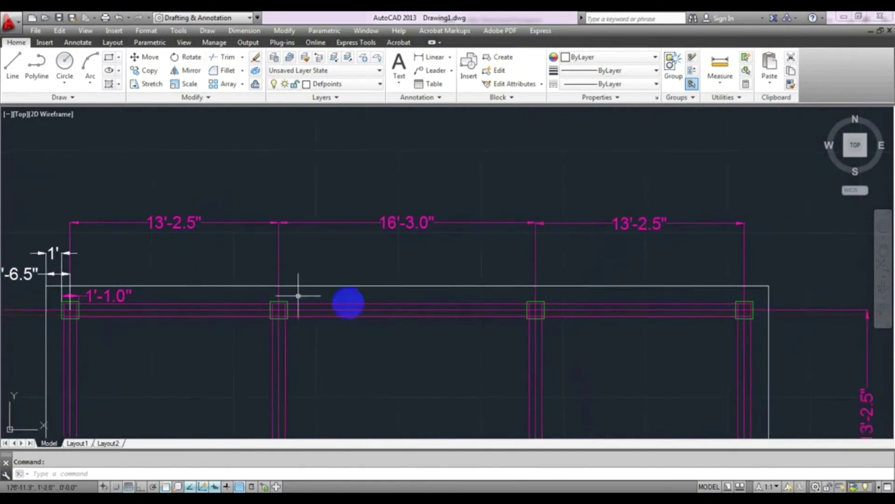
{"action": "middle_click_drag", "start_coordinate": [83, 275], "coordinate": [118, 277]}
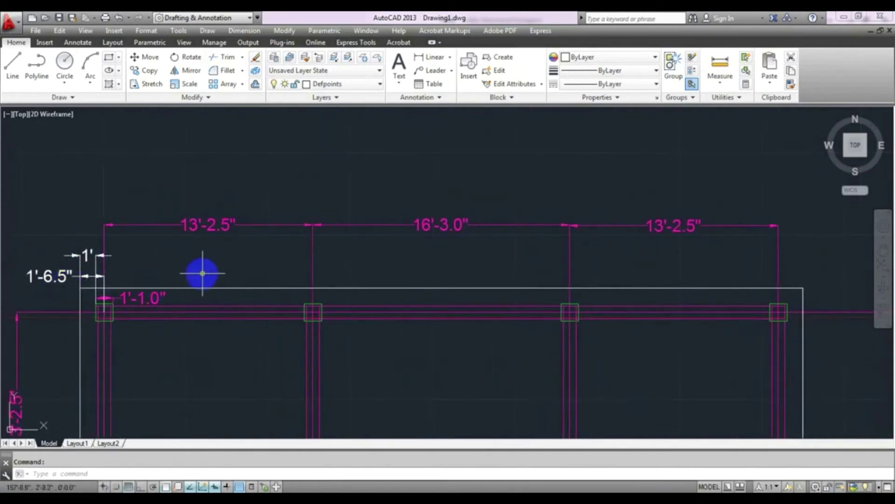
{"action": "scroll", "coordinate": [202, 273], "scroll_direction": "down", "scroll_amount": 3}
{"action": "mouse_move", "coordinate": [190, 360]}
{"action": "middle_mouse_down"}
{"action": "mouse_move", "coordinate": [234, 313]}
{"action": "mouse_move", "coordinate": [240, 284]}
{"action": "mouse_move", "coordinate": [283, 324]}
{"action": "middle_mouse_up"}
{"action": "scroll", "coordinate": [235, 333], "scroll_direction": "down", "scroll_amount": 2}
{"action": "scroll", "coordinate": [242, 281], "scroll_direction": "up", "scroll_amount": 2}
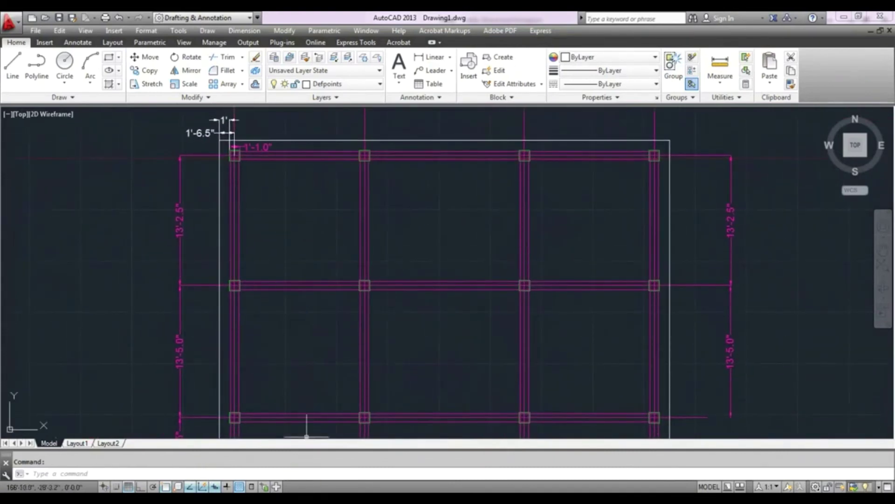
{"action": "left_click", "coordinate": [266, 460]}
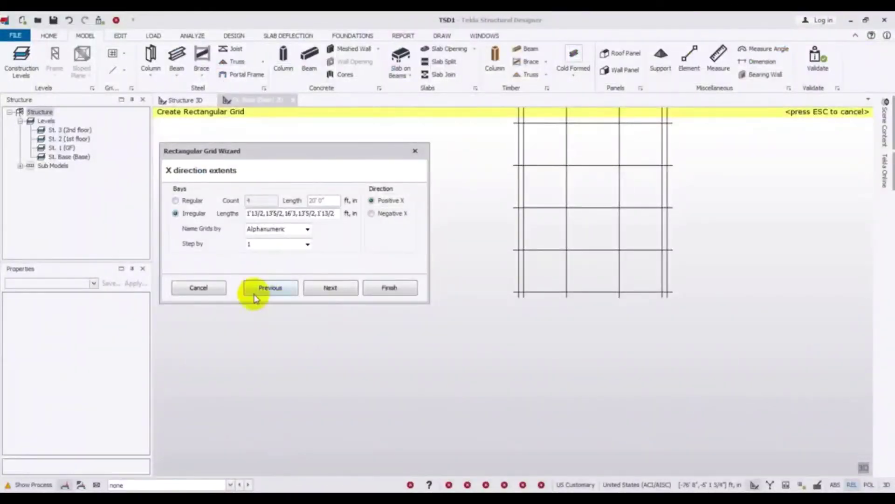
Accept the X direction extents and choose irregular bays for the Y direction, ready for entering lengths.
{"action": "left_click", "coordinate": [330, 288]}
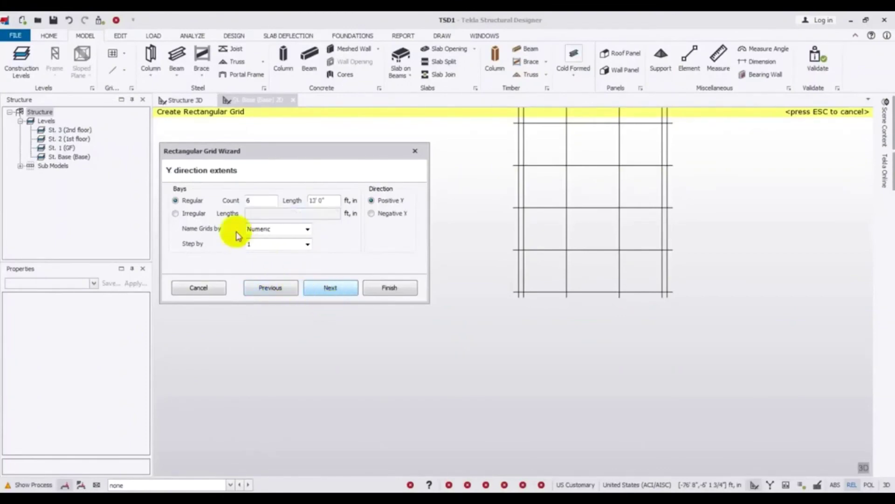
{"action": "left_click", "coordinate": [191, 218]}
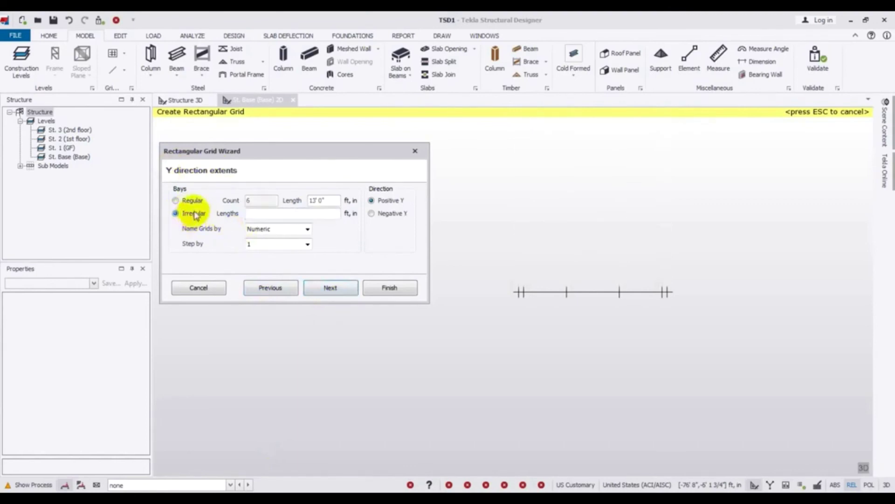
{"action": "left_click", "coordinate": [271, 215]}
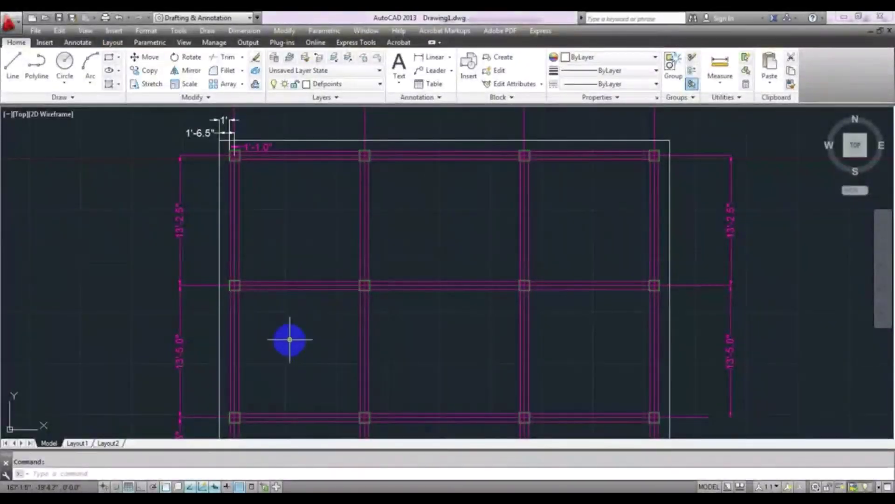
Switch to the AutoCAD plan and examine how the lowest row of columns sits against the slab edge and beam ends.
{"action": "scroll", "coordinate": [340, 260], "scroll_direction": "up", "scroll_amount": 1}
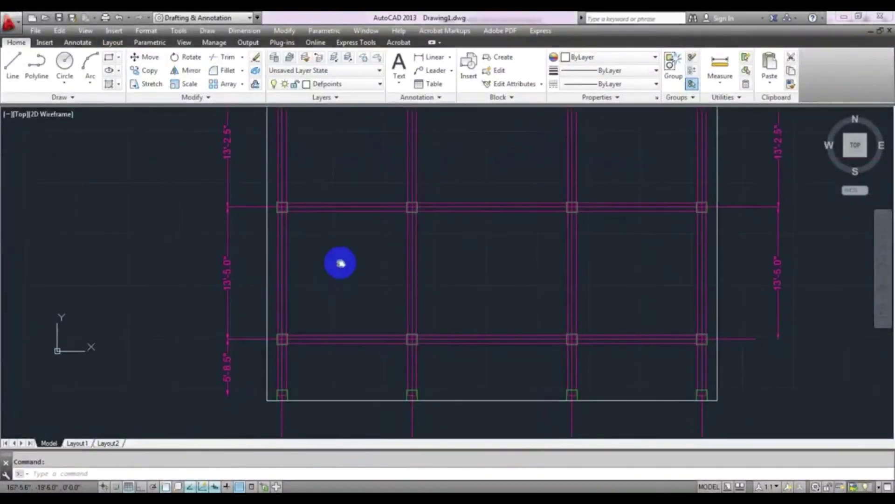
{"action": "scroll", "coordinate": [277, 402], "scroll_direction": "up", "scroll_amount": 3}
{"action": "scroll", "coordinate": [278, 402], "scroll_direction": "up", "scroll_amount": 4}
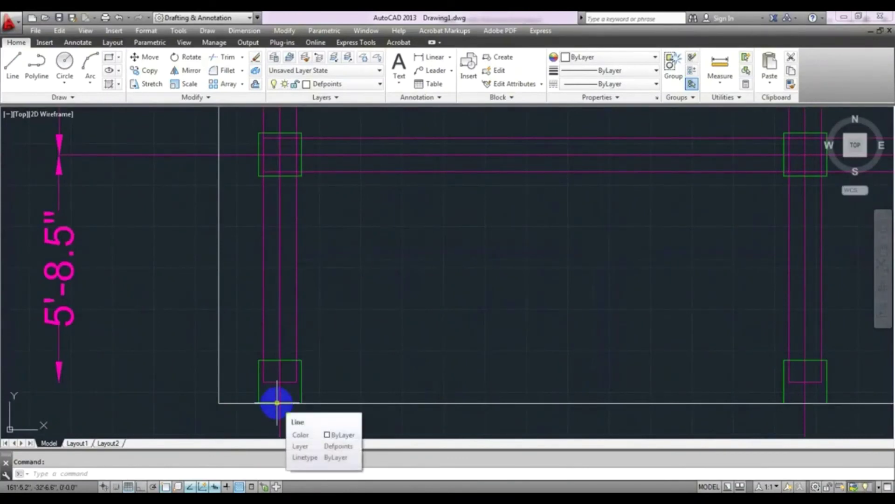
{"action": "middle_click_drag", "start_coordinate": [358, 384], "coordinate": [400, 340]}
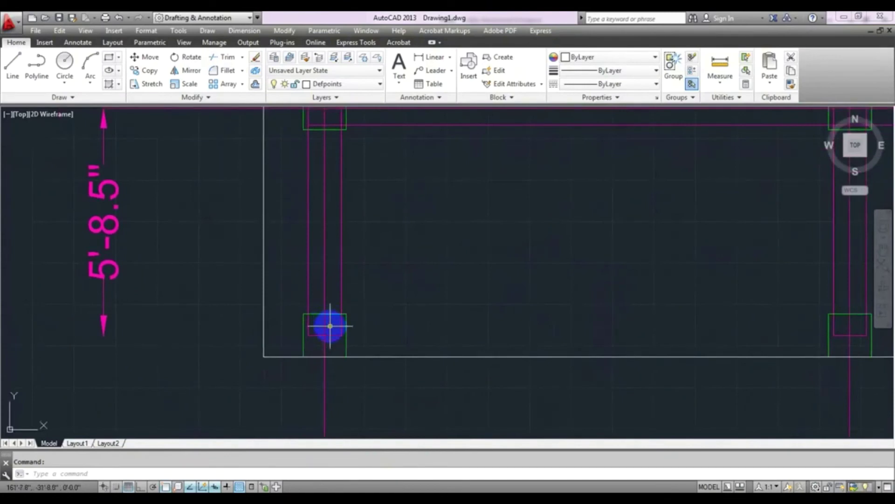
{"action": "scroll", "coordinate": [325, 327], "scroll_direction": "up", "scroll_amount": 4}
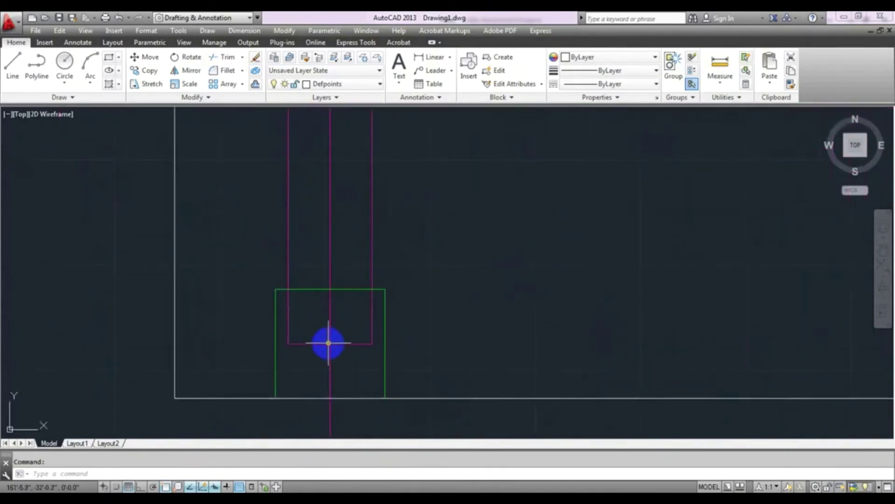
{"action": "scroll", "coordinate": [331, 339], "scroll_direction": "down", "scroll_amount": 6}
{"action": "scroll", "coordinate": [329, 342], "scroll_direction": "down", "scroll_amount": 2}
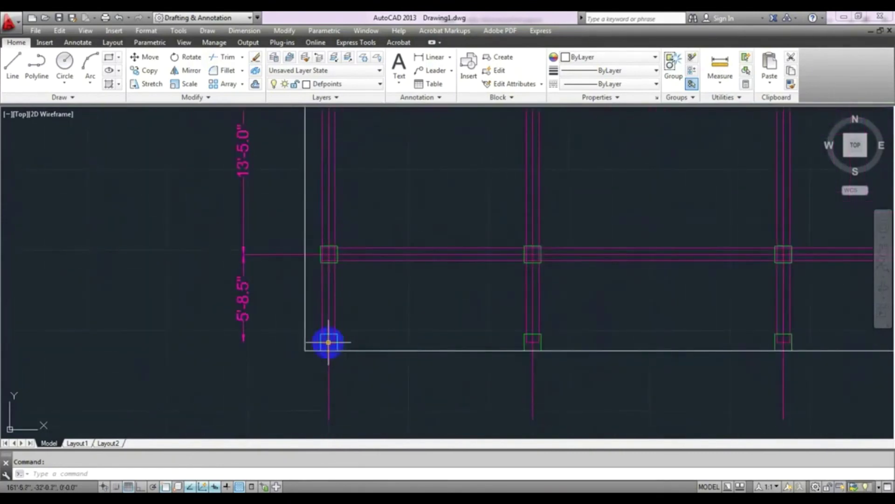
{"action": "scroll", "coordinate": [326, 343], "scroll_direction": "up", "scroll_amount": 5}
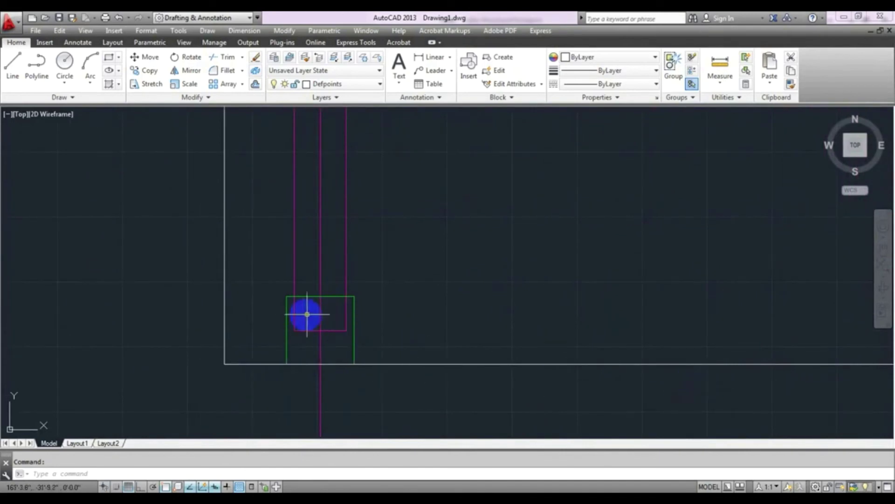
{"action": "scroll", "coordinate": [320, 327], "scroll_direction": "up", "scroll_amount": 2}
{"action": "scroll", "coordinate": [320, 331], "scroll_direction": "down", "scroll_amount": 6}
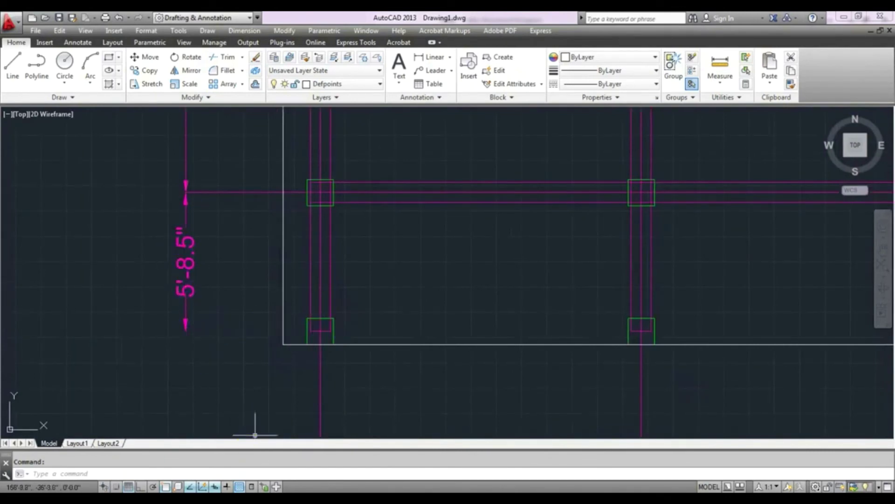
{"action": "mouse_move", "coordinate": [257, 498]}
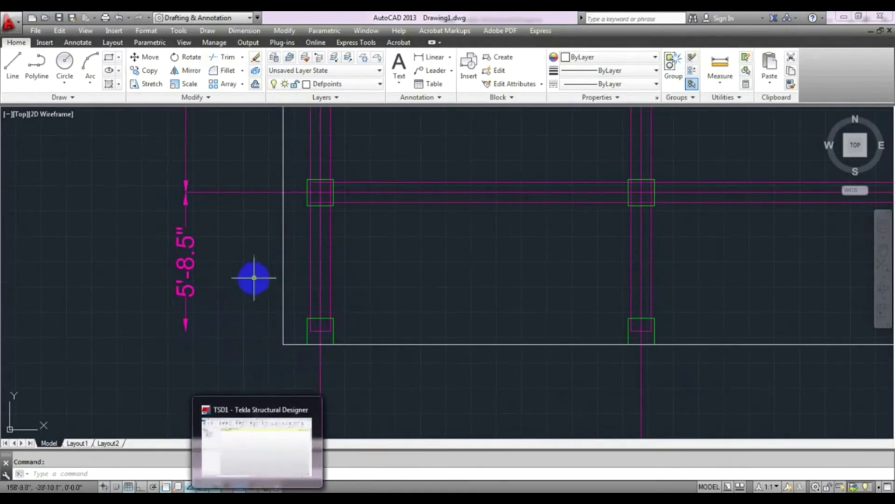
Examine the Y-direction bay dimensions beside the AutoCAD plan, including the lowest bay, and return to Tekla Structural Designer.
{"action": "scroll", "coordinate": [254, 275], "scroll_direction": "down", "scroll_amount": 2}
{"action": "middle_click_drag", "start_coordinate": [254, 275], "coordinate": [250, 340]}
{"action": "middle_click_drag", "start_coordinate": [248, 221], "coordinate": [252, 345]}
{"action": "scroll", "coordinate": [251, 215], "scroll_direction": "down", "scroll_amount": 2}
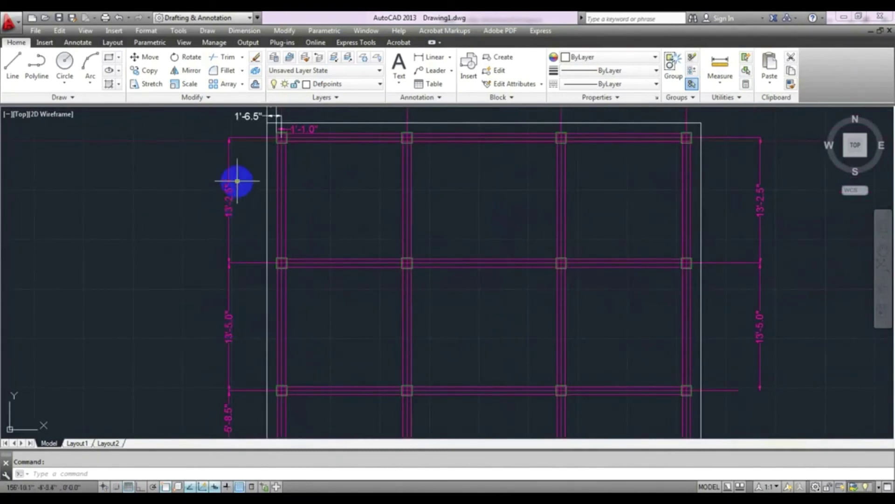
{"action": "mouse_move", "coordinate": [248, 244]}
{"action": "middle_mouse_down"}
{"action": "mouse_move", "coordinate": [250, 330]}
{"action": "mouse_move", "coordinate": [247, 323]}
{"action": "middle_mouse_up"}
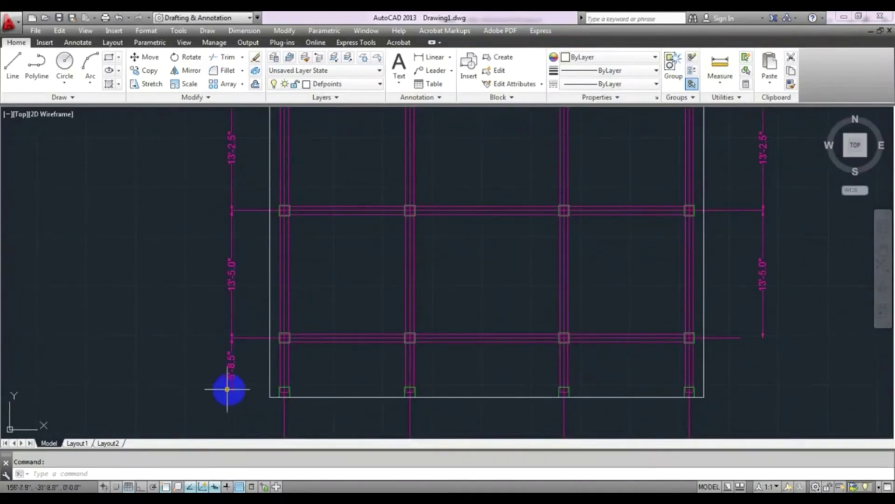
{"action": "scroll", "coordinate": [223, 379], "scroll_direction": "up", "scroll_amount": 2}
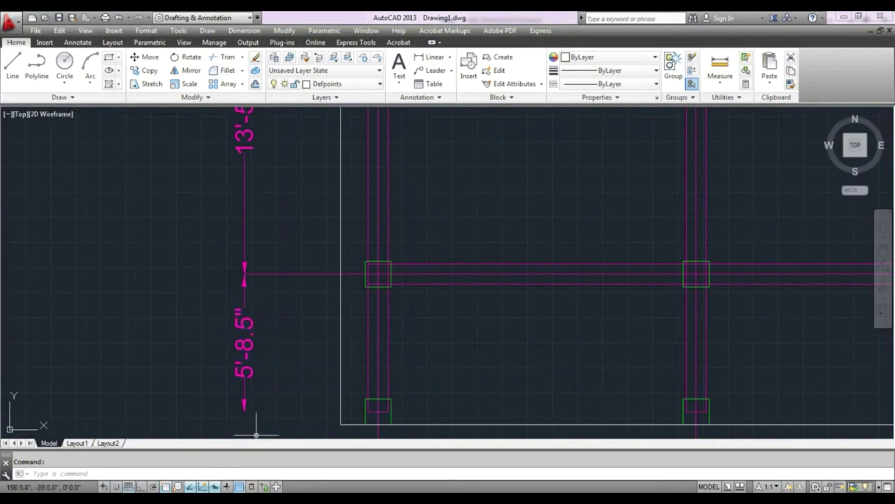
{"action": "left_click", "coordinate": [260, 480]}
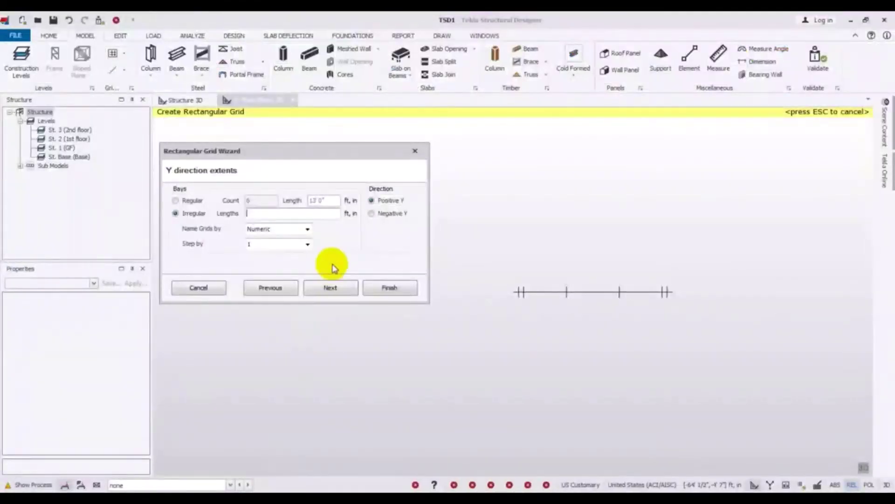
Enter 5'17/2 and 13'5 as the first two irregular Y bay lengths, consulting the AutoCAD plan for the second bay.
{"action": "left_click", "coordinate": [269, 216]}
{"action": "type", "text": "5"}
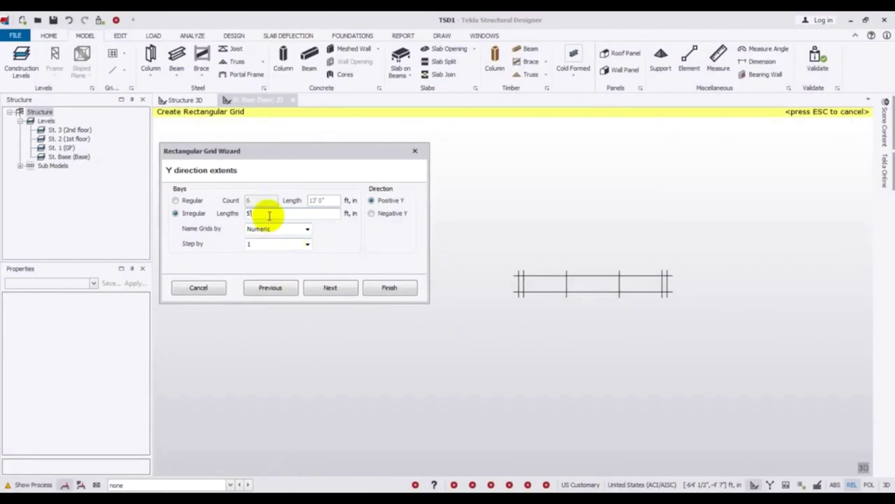
{"action": "type", "text": "'10"}
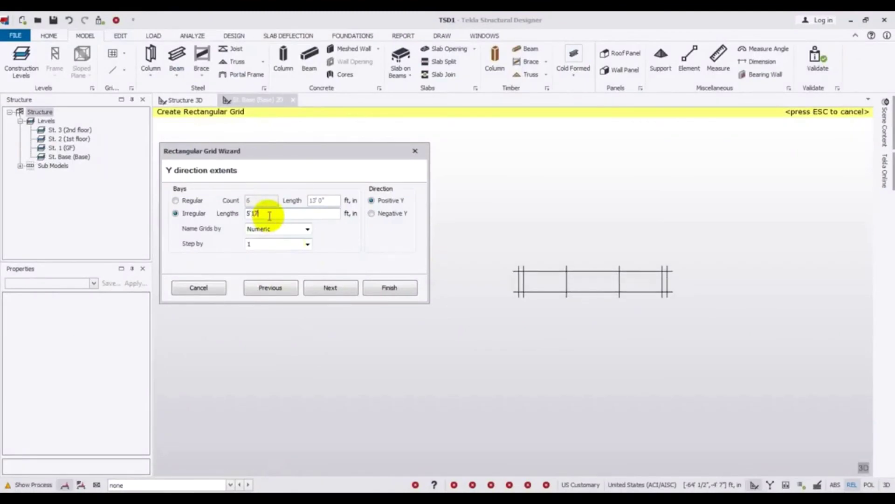
{"action": "type", "text": "/2"}
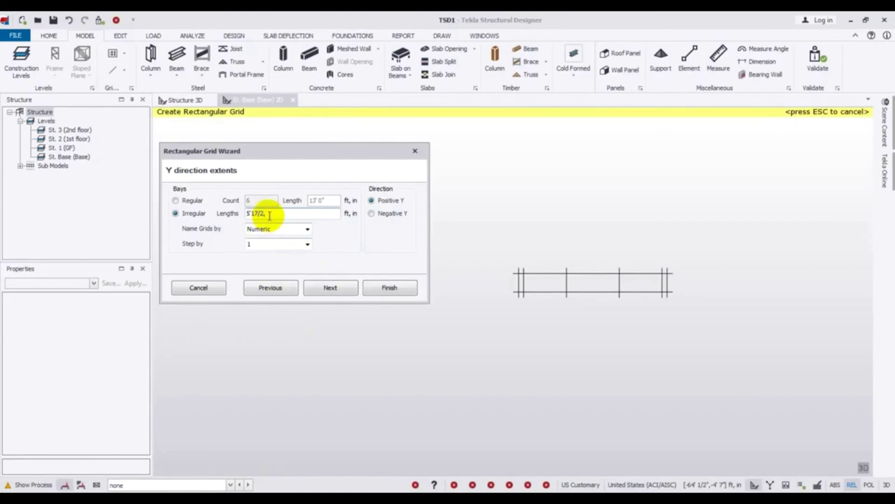
{"action": "type", "text": ", 13"}
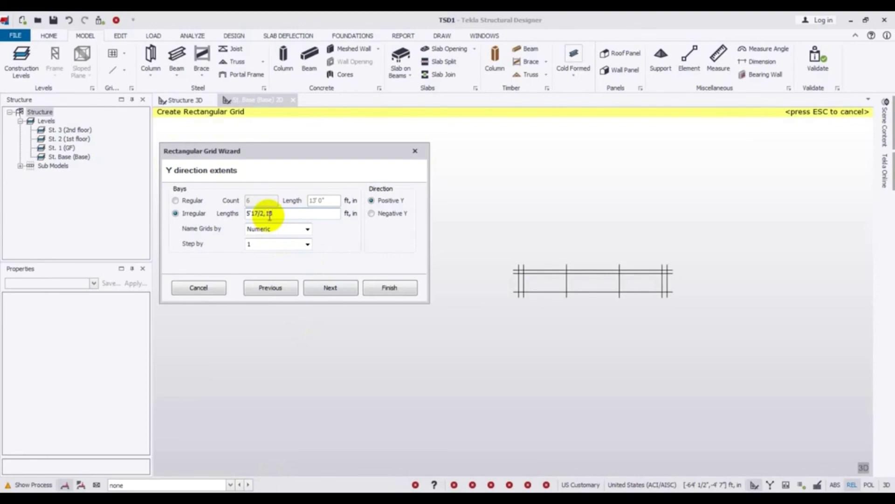
{"action": "type", "text": "5"}
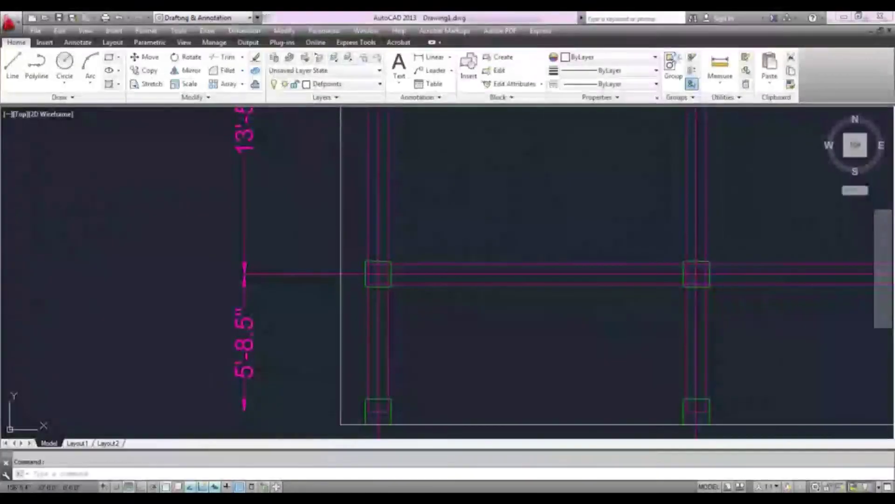
{"action": "scroll", "coordinate": [264, 276], "scroll_direction": "down", "scroll_amount": 3}
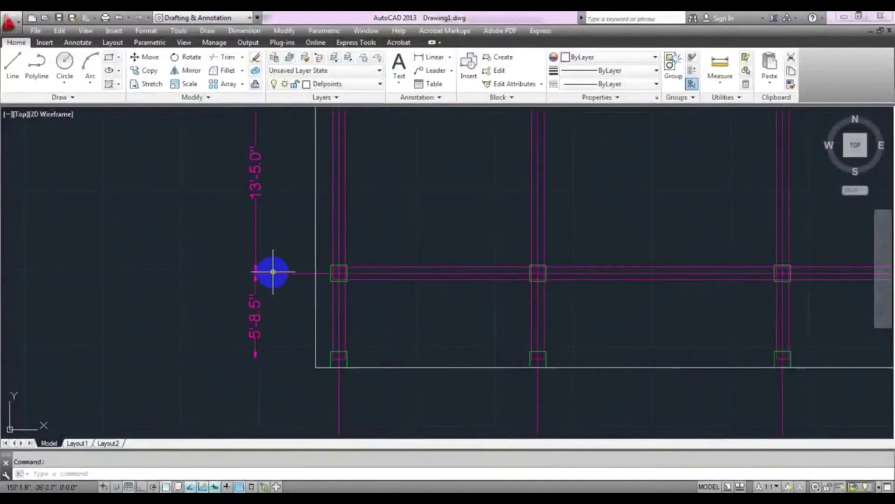
{"action": "scroll", "coordinate": [293, 356], "scroll_direction": "up", "scroll_amount": 4}
{"action": "middle_click_drag", "start_coordinate": [300, 286], "coordinate": [294, 374]}
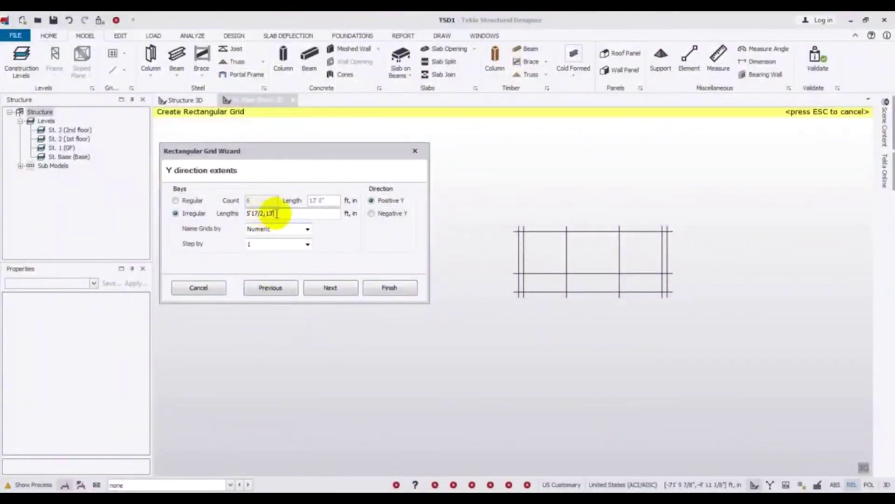
{"action": "type", "text": "5"}
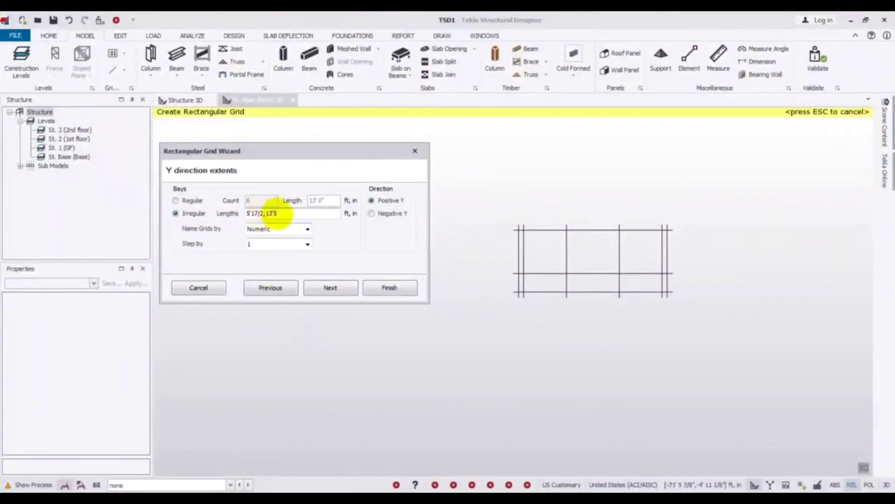
Append 13'5/2 as the third irregular Y bay length.
{"action": "type", "text": ",13"}
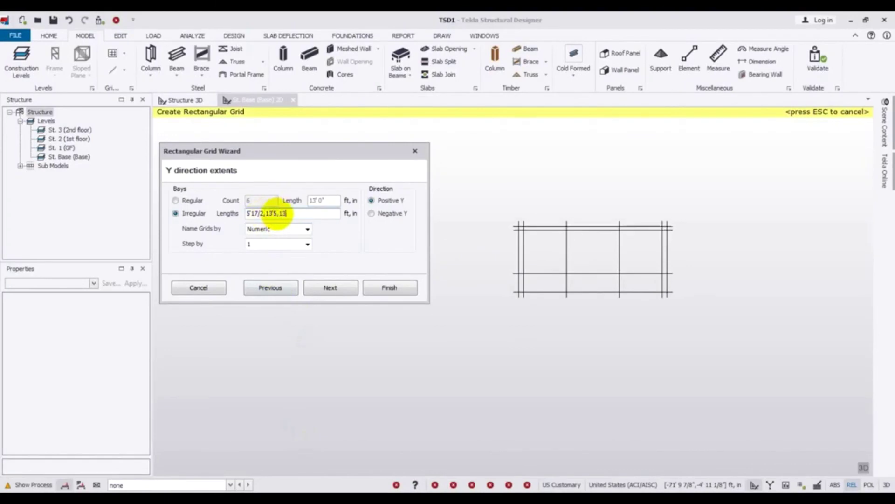
{"action": "type", "text": "'25"}
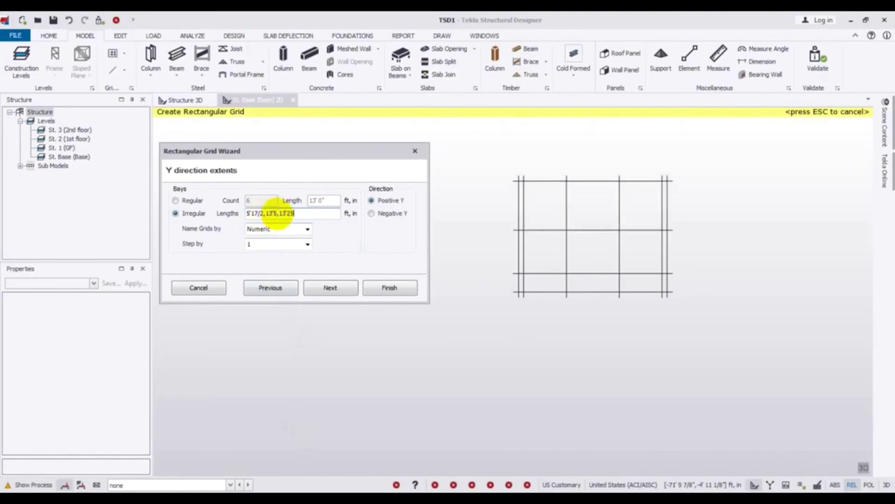
{"action": "key", "text": "BackSpace"}
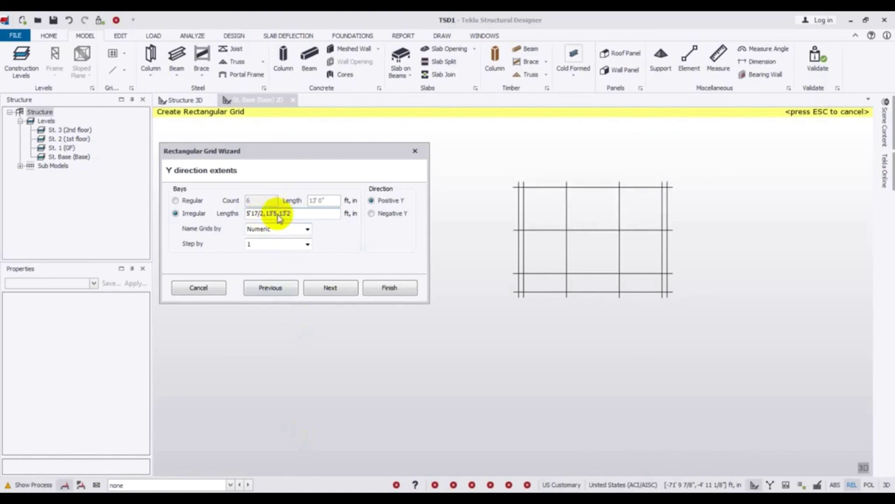
{"action": "key", "text": "BackSpace"}
{"action": "type", "text": "5/2,"}
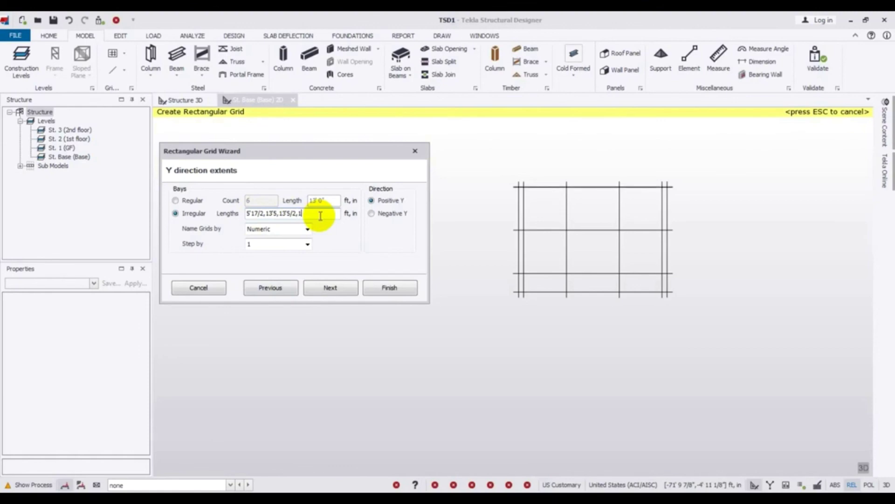
Append 1'13/2 as the last Y bay length, consulting the upper slab edge offset in the AutoCAD plan.
{"action": "type", "text": "1"}
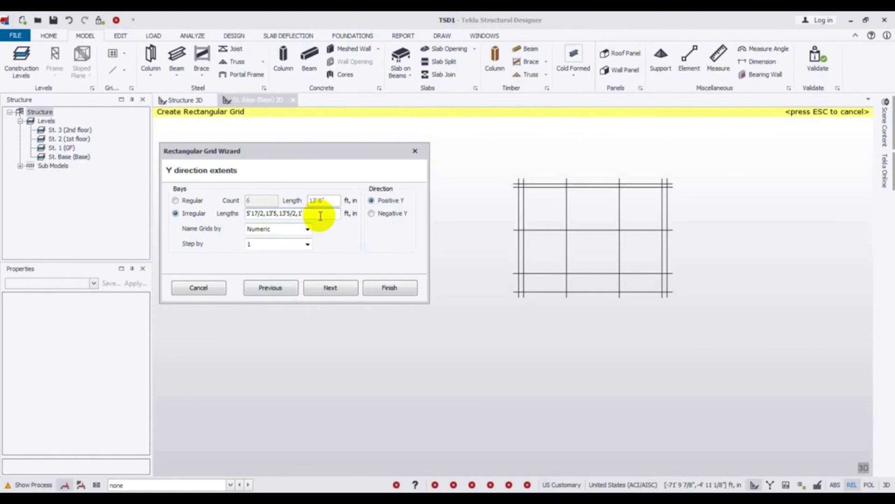
{"action": "left_click", "coordinate": [252, 488]}
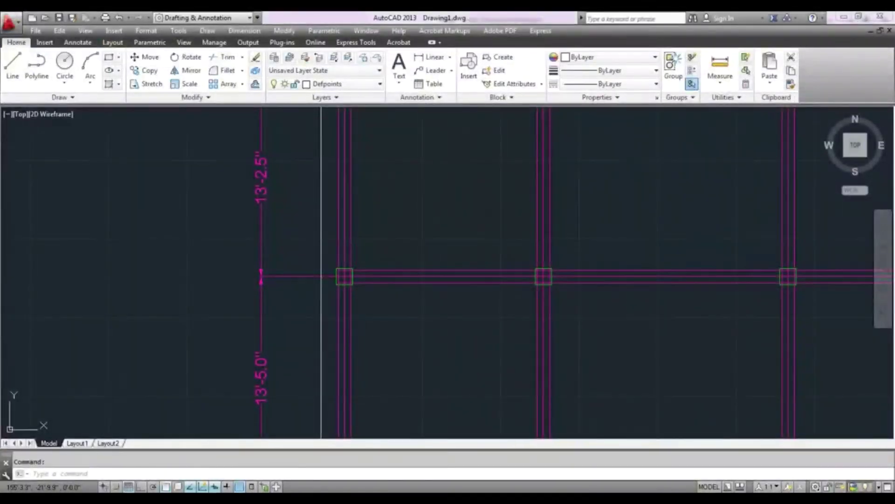
{"action": "scroll", "coordinate": [321, 249], "scroll_direction": "down", "scroll_amount": 5}
{"action": "middle_click_drag", "start_coordinate": [352, 204], "coordinate": [362, 263]}
{"action": "scroll", "coordinate": [361, 264], "scroll_direction": "up", "scroll_amount": 5}
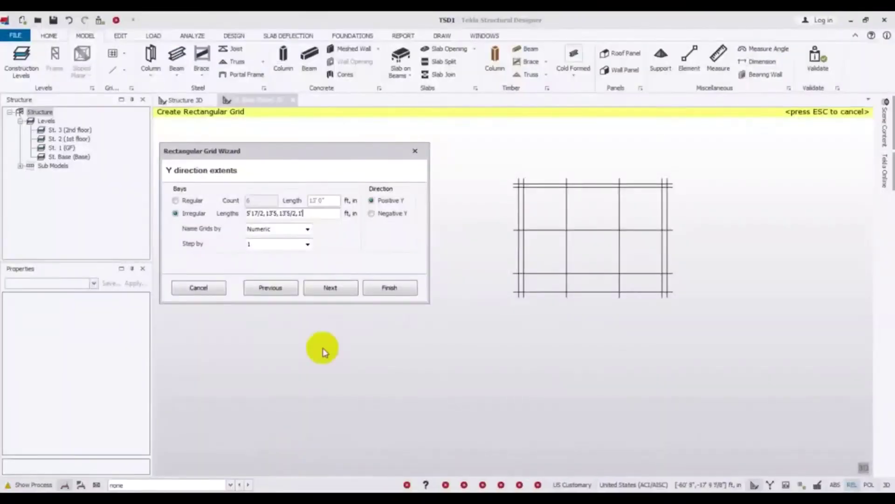
{"action": "type", "text": "13/2"}
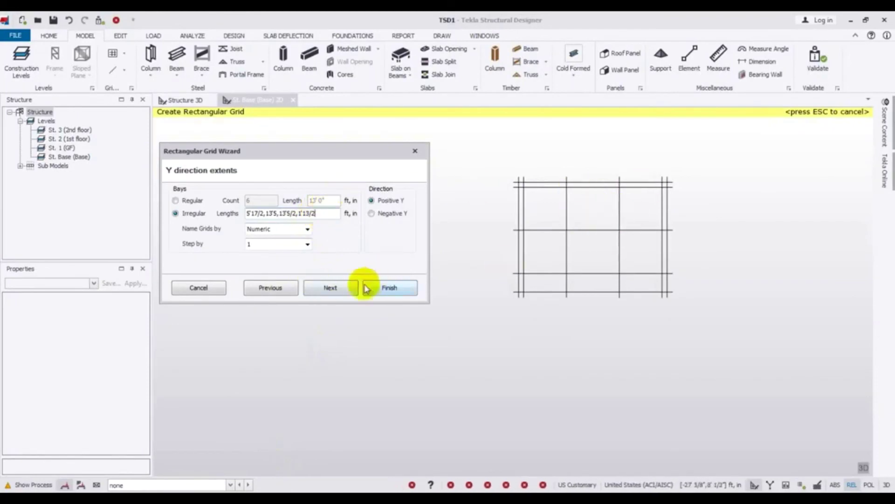
Accept the Y direction extents and create the rectangular grid with a rotation of 0.
{"action": "left_click", "coordinate": [334, 290]}
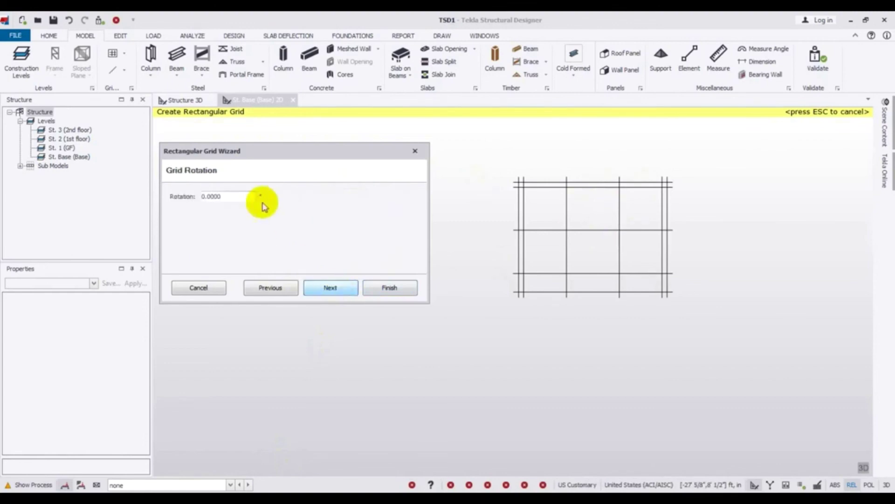
{"action": "left_click", "coordinate": [404, 289]}
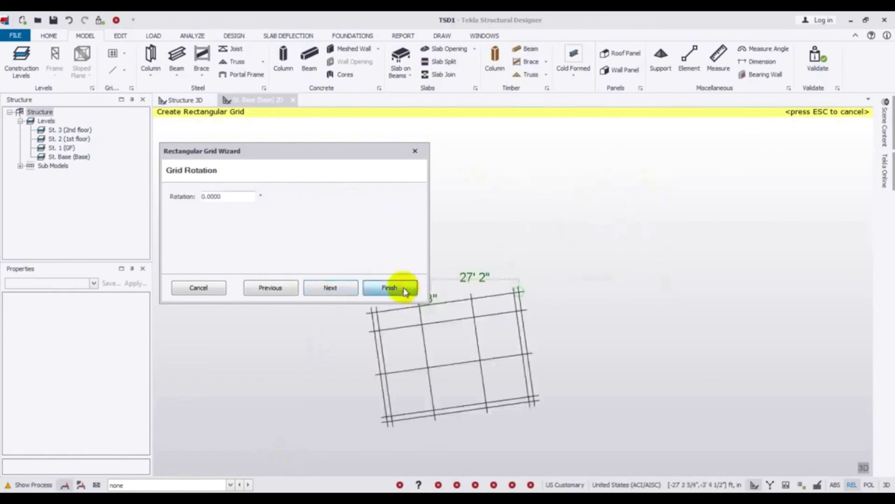
{"action": "mouse_move", "coordinate": [404, 290]}
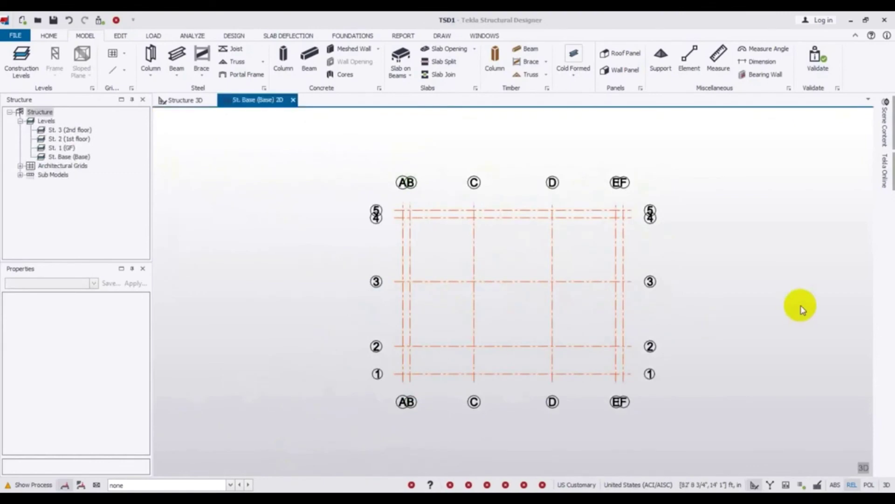
{"action": "middle_click_drag", "start_coordinate": [799, 306], "coordinate": [740, 306]}
{"action": "scroll", "coordinate": [503, 294], "scroll_direction": "up", "scroll_amount": 4}
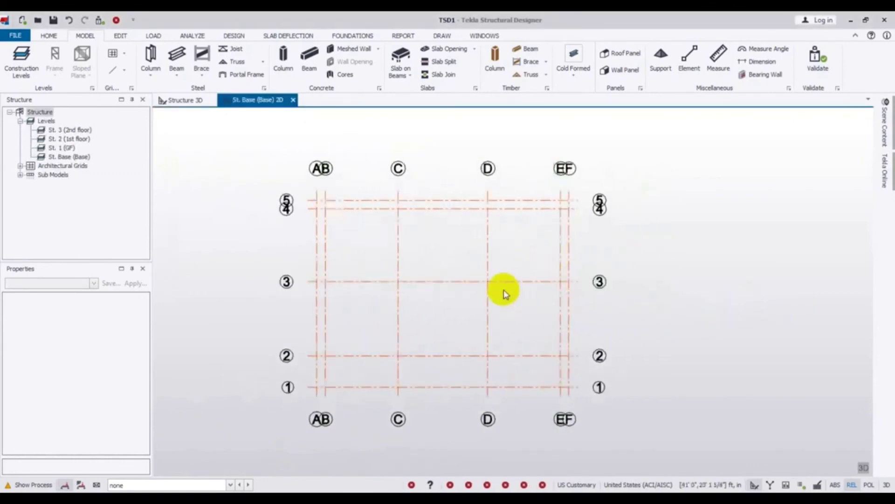
{"action": "middle_click_drag", "start_coordinate": [434, 318], "coordinate": [507, 331]}
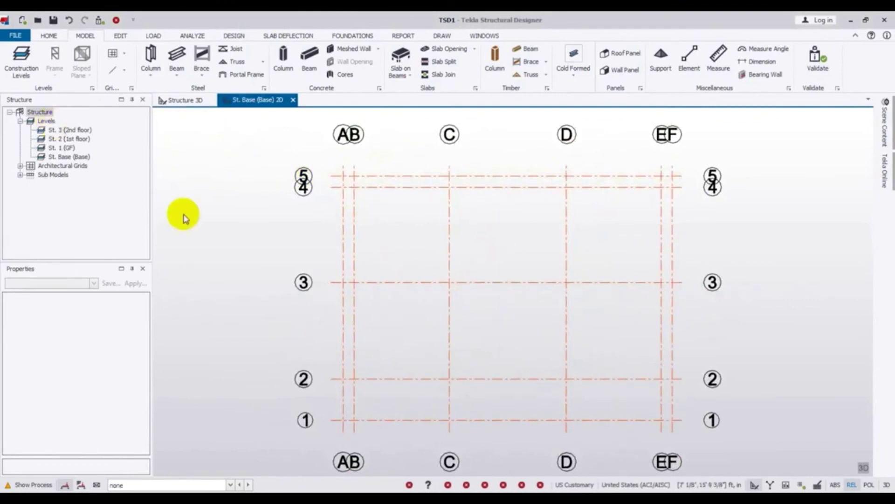
View the properties of the GF and 1st floor levels, then clear the selection.
{"action": "left_click", "coordinate": [75, 148]}
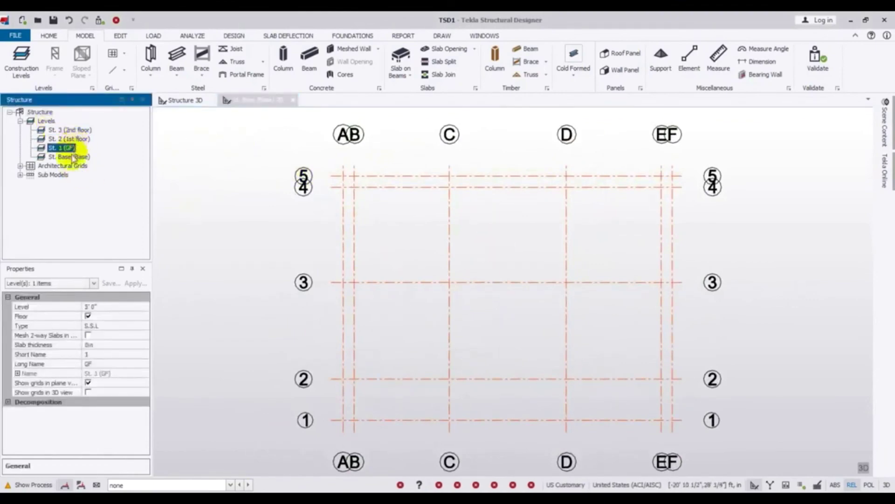
{"action": "left_click", "coordinate": [74, 139]}
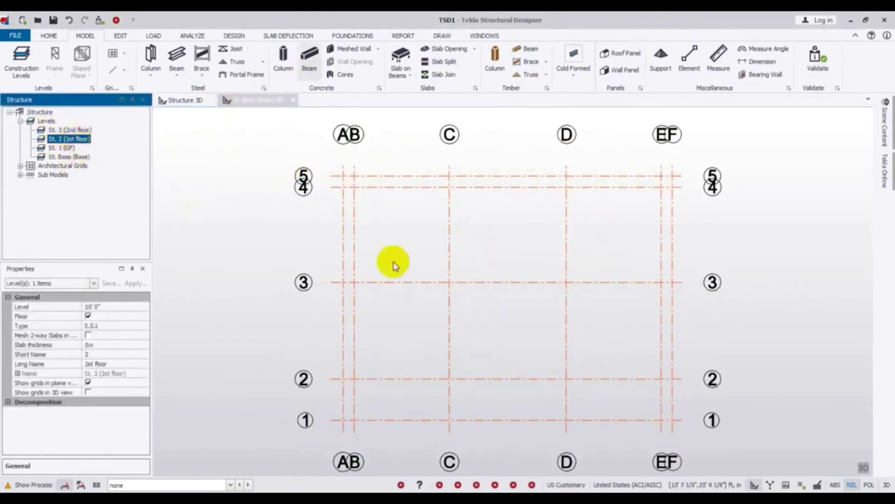
{"action": "left_click", "coordinate": [408, 321]}
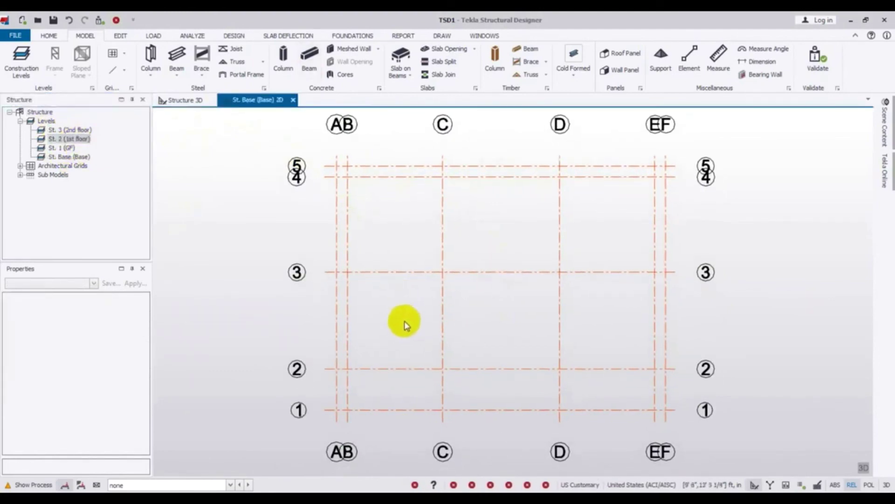